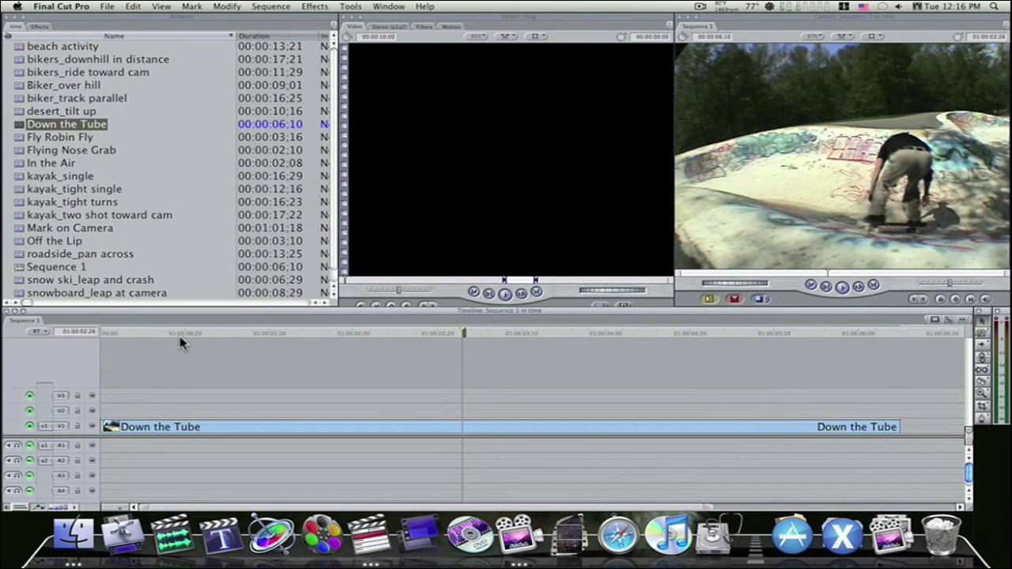
# Step: Scrub to the skater's jump and open Down the Tube's Motion tab with Time Remap expanded
pyautogui.moveTo(182, 335); pyautogui.dragTo(349, 371)
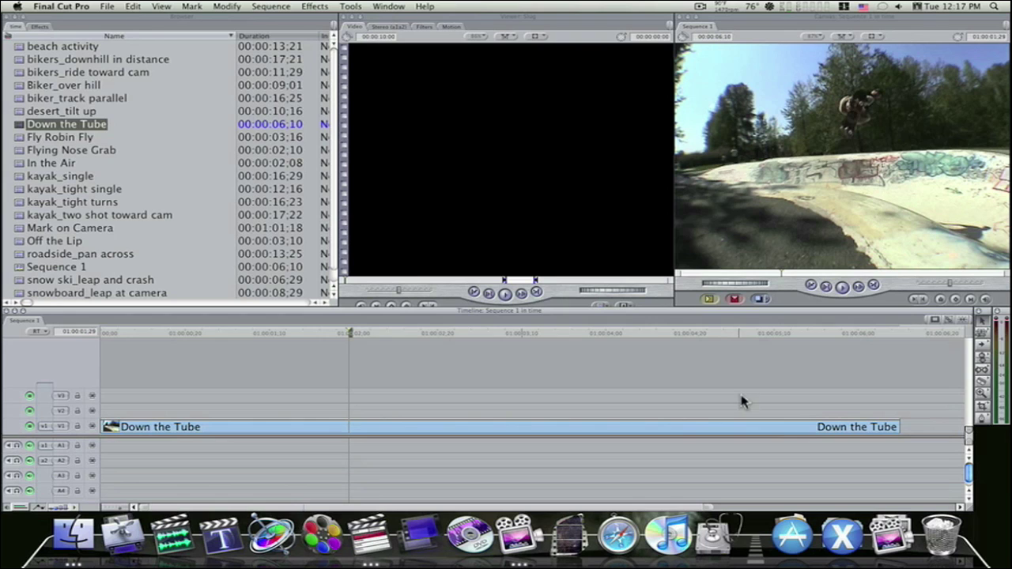
pyautogui.moveTo(364, 339); pyautogui.dragTo(330, 336)
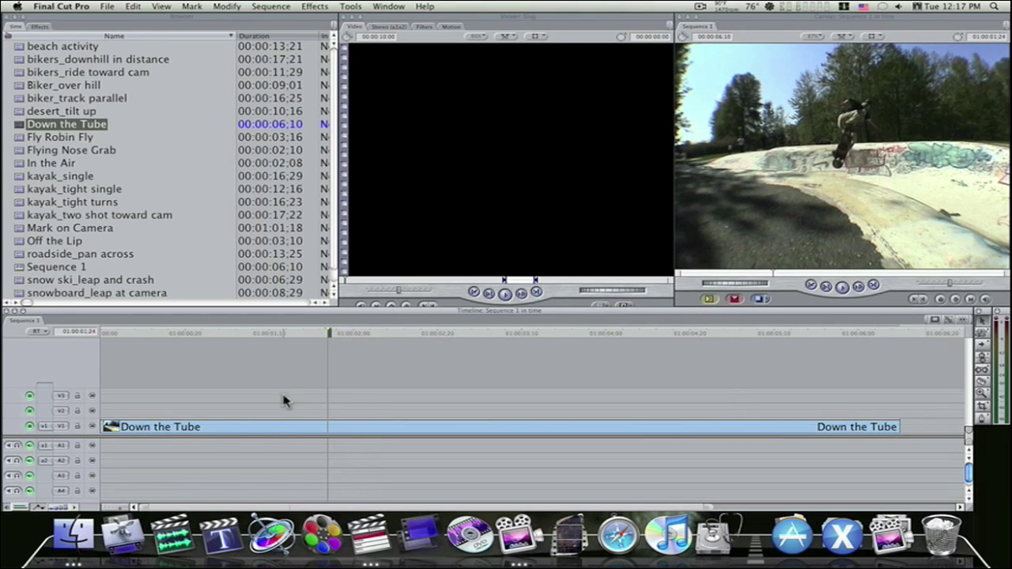
pyautogui.doubleClick(281, 433)
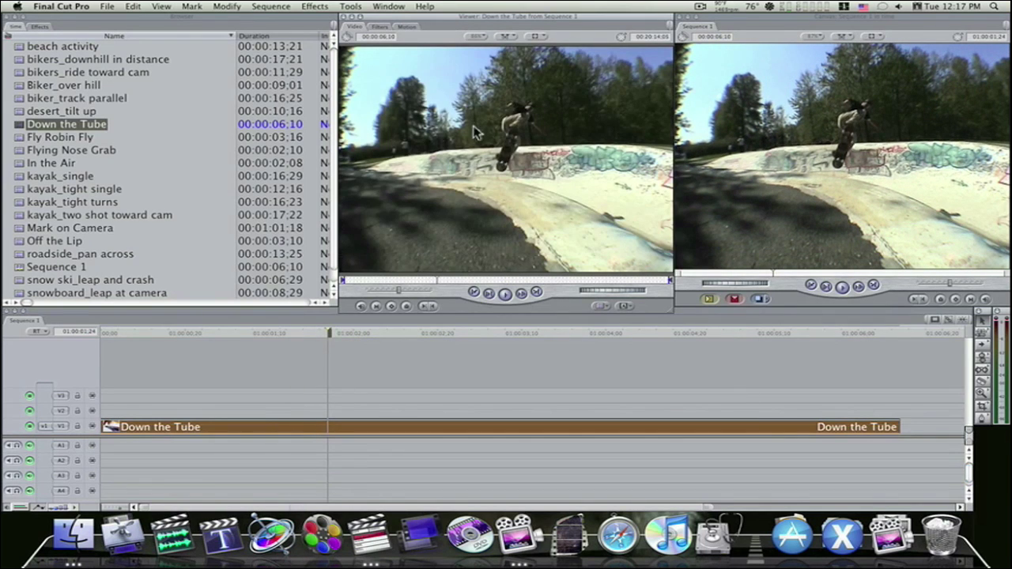
pyautogui.click(406, 28)
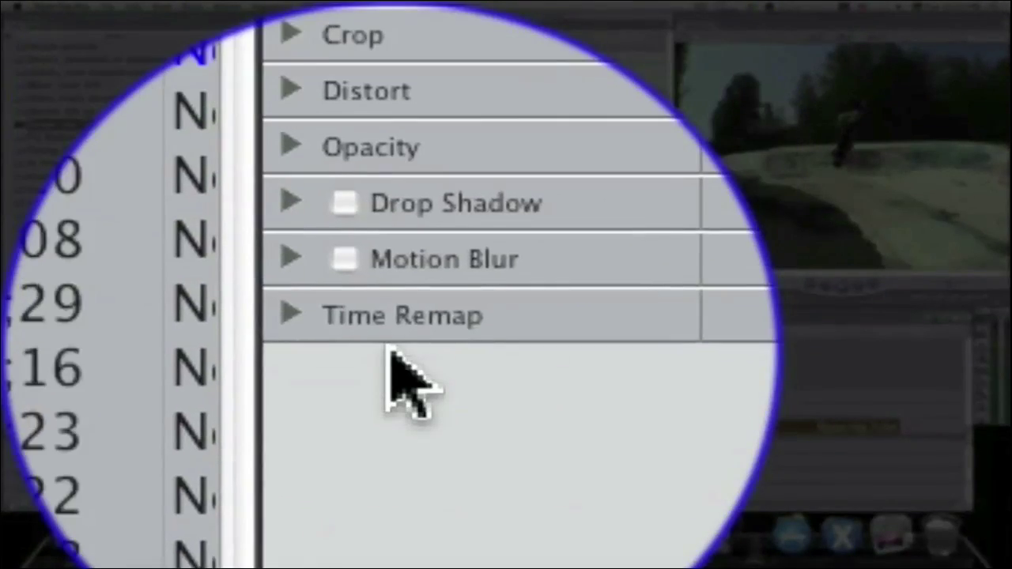
pyautogui.click(389, 348)
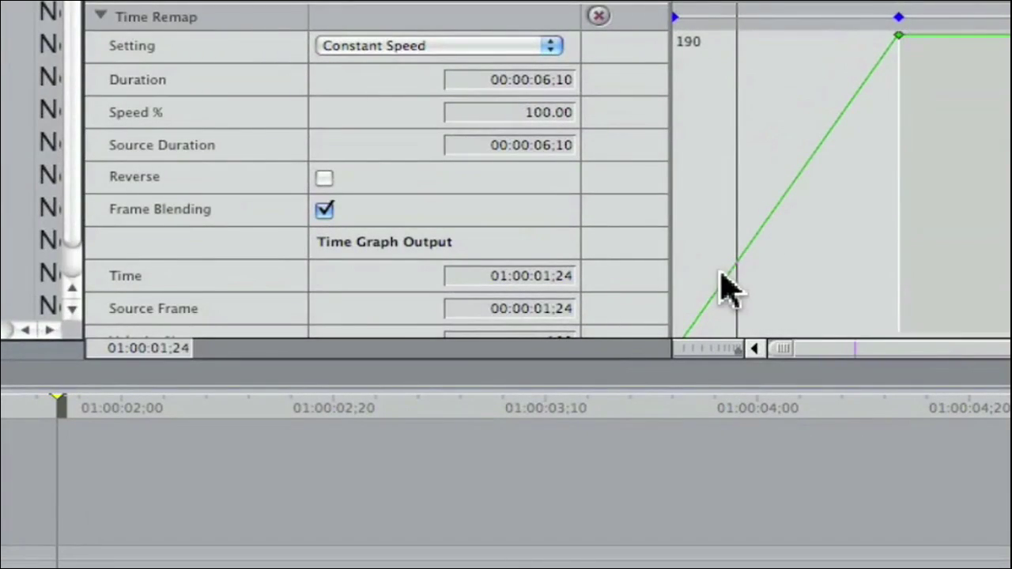
# Step: Leave the Time Remap setting at Constant Speed and widen the sequence preview
pyautogui.scroll(-1, 433, 218)
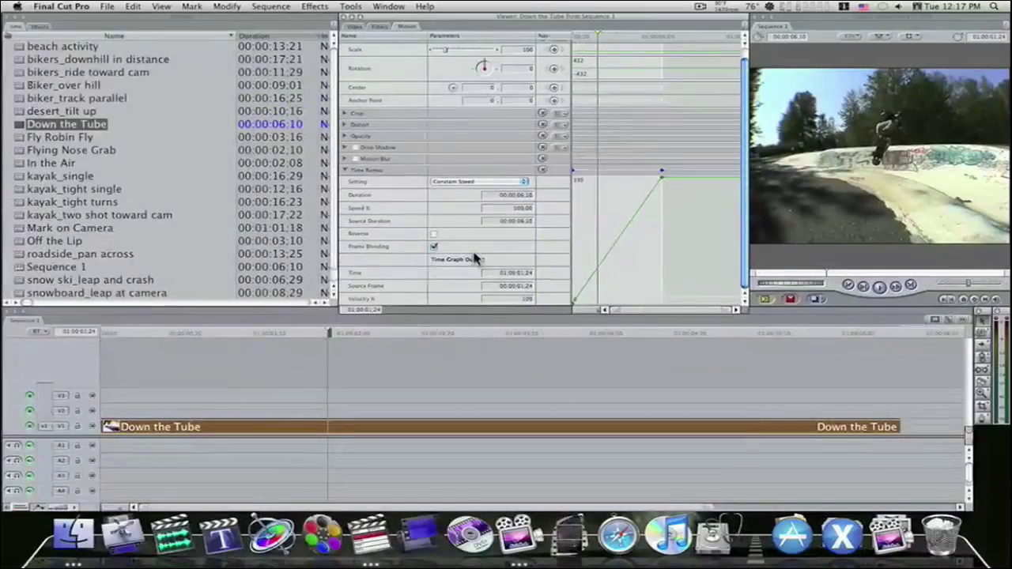
pyautogui.click(524, 182)
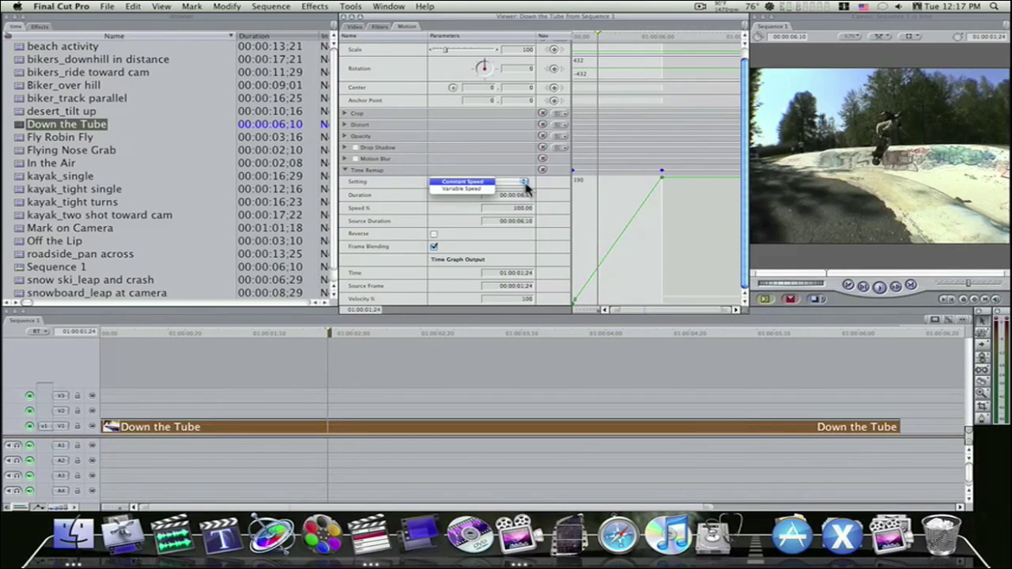
pyautogui.click(525, 188)
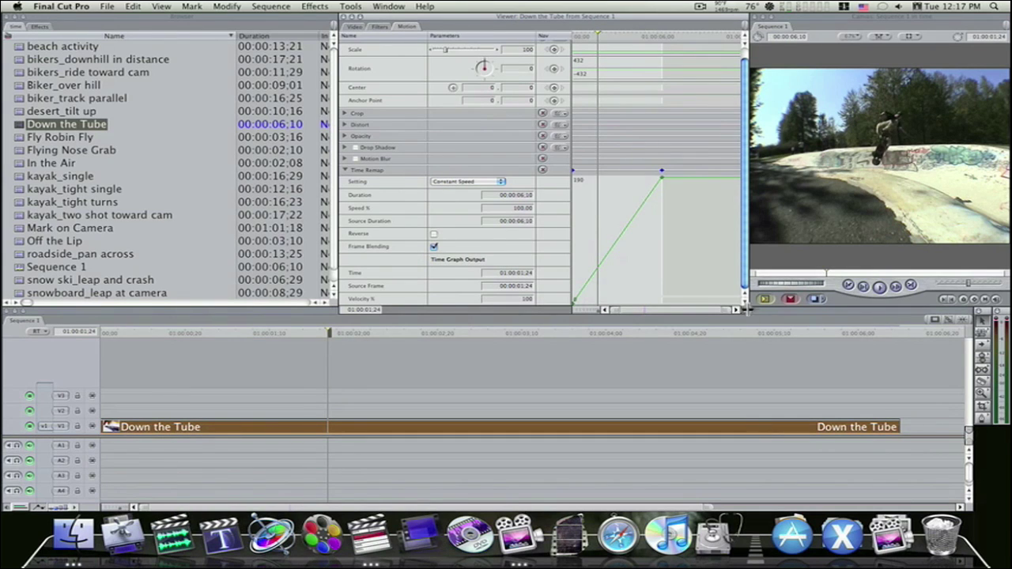
pyautogui.moveTo(741, 312); pyautogui.dragTo(553, 320)
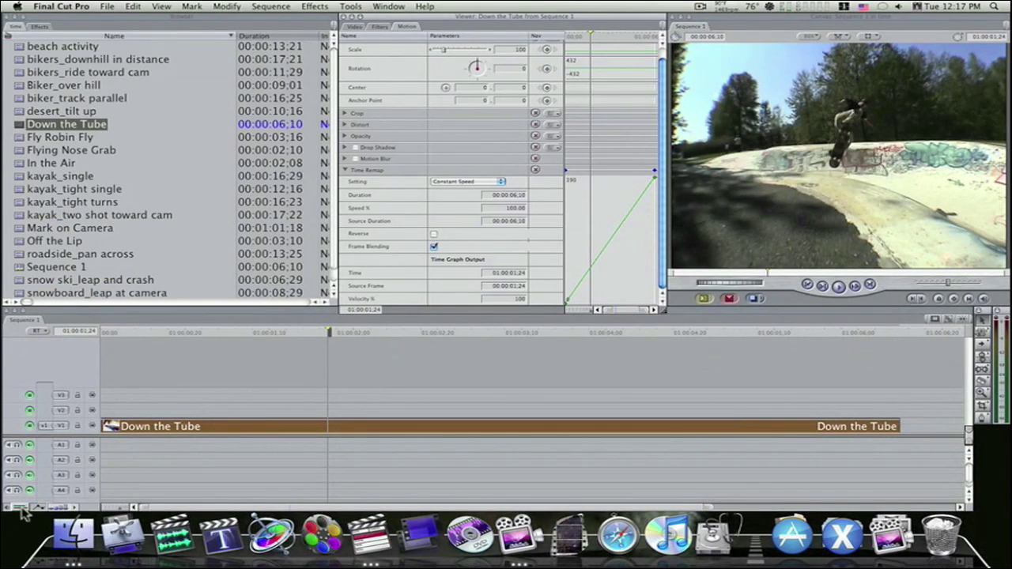
# Step: Cycle the timeline track height to its tallest size
pyautogui.click(24, 510)
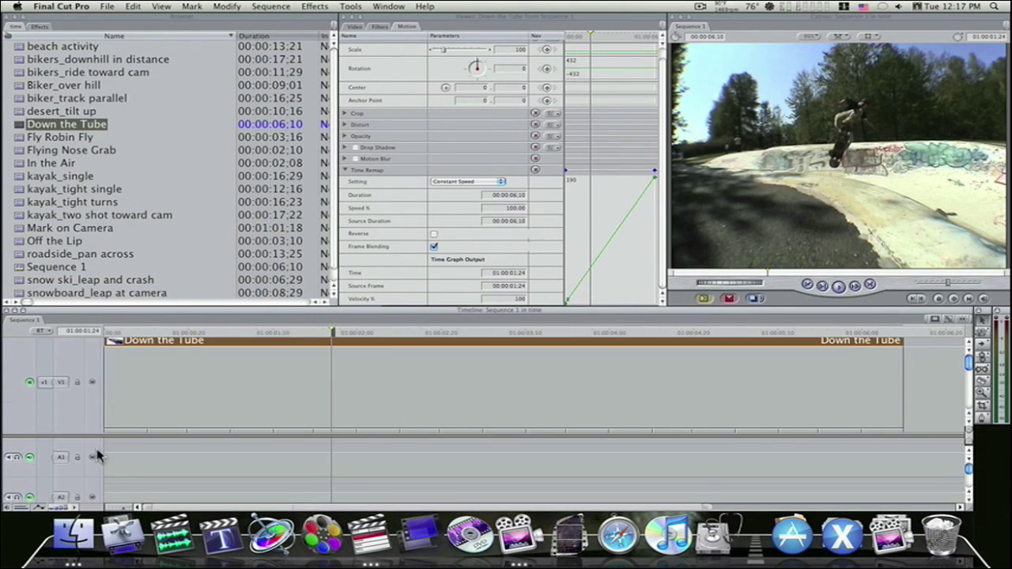
pyautogui.scroll(3, 101, 381)
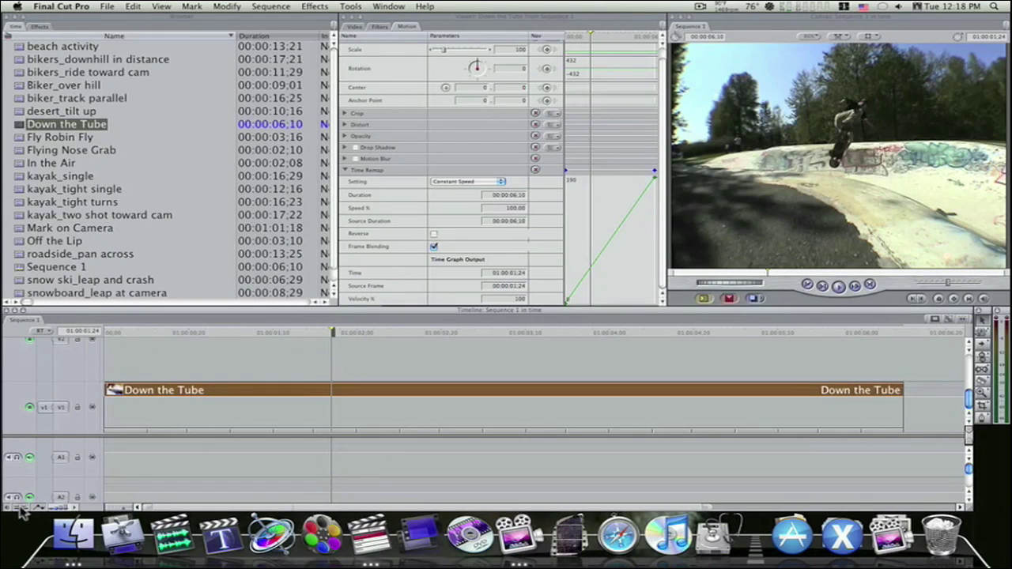
pyautogui.click(20, 508)
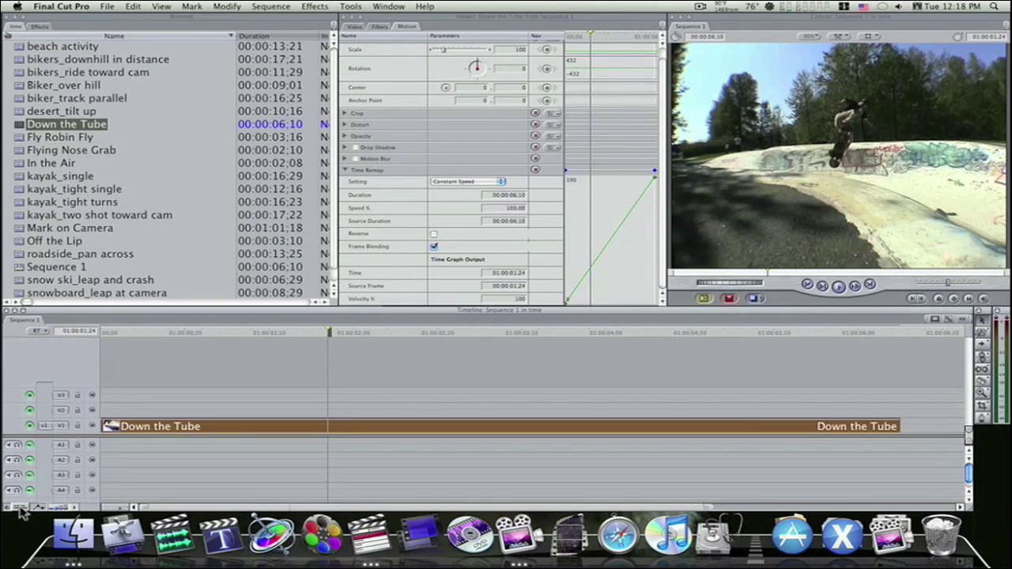
pyautogui.click(24, 508)
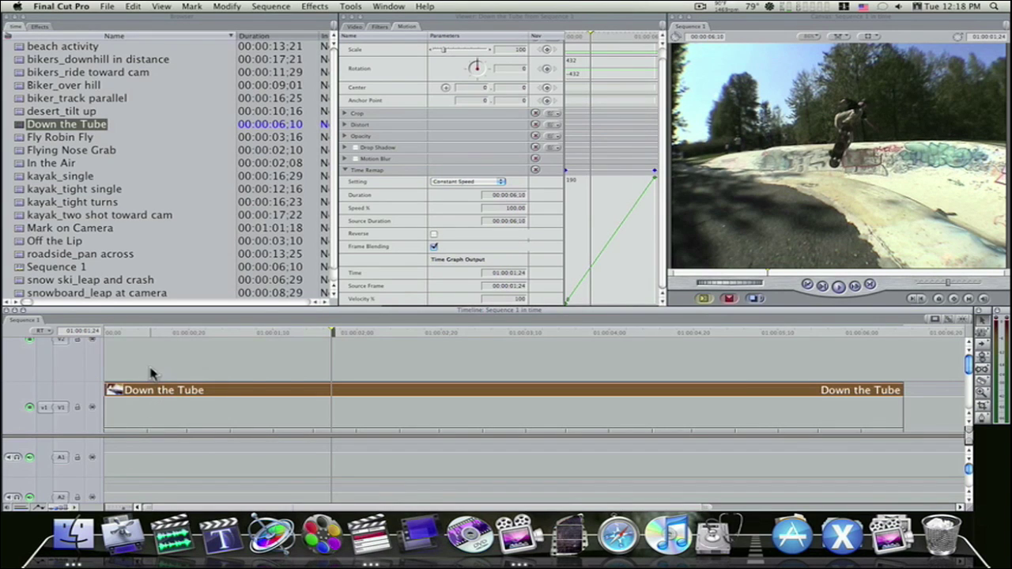
# Step: Trim Down the Tube's end to 00:00:05;04, heighten V1, fit the timeline, and select the clip
pyautogui.moveTo(189, 437); pyautogui.dragTo(189, 478)
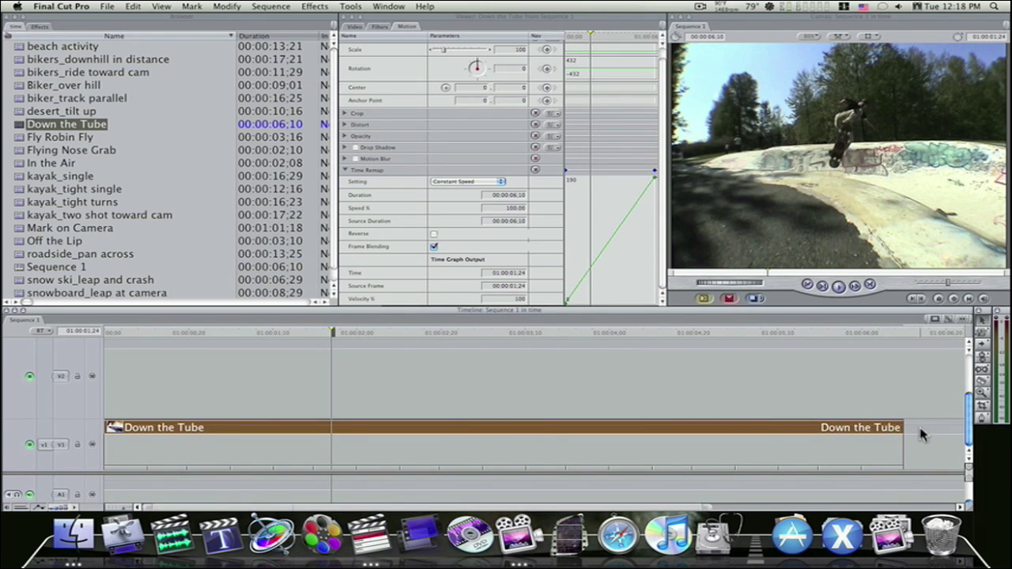
pyautogui.moveTo(906, 427); pyautogui.dragTo(751, 450)
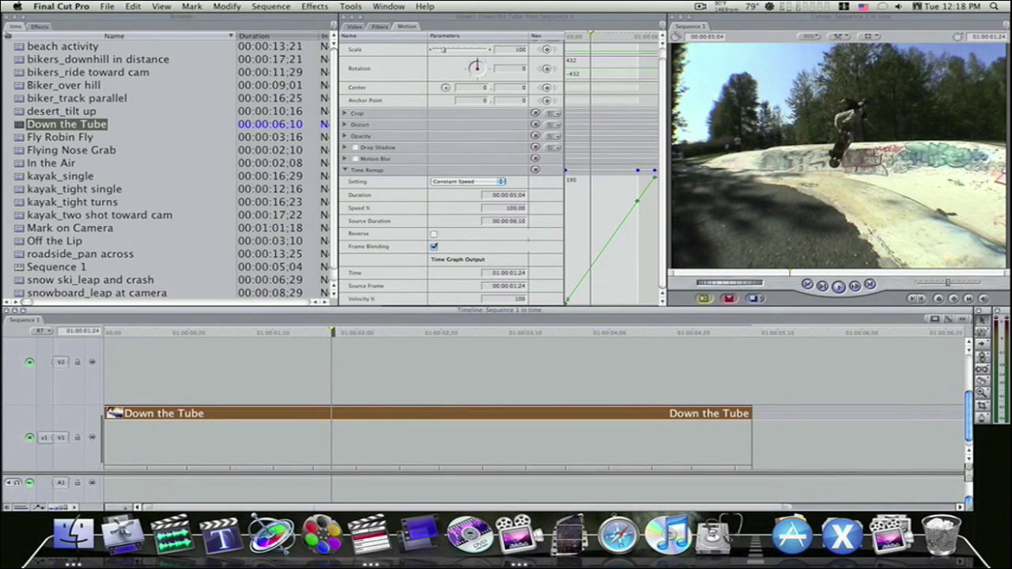
pyautogui.moveTo(100, 442); pyautogui.dragTo(102, 455)
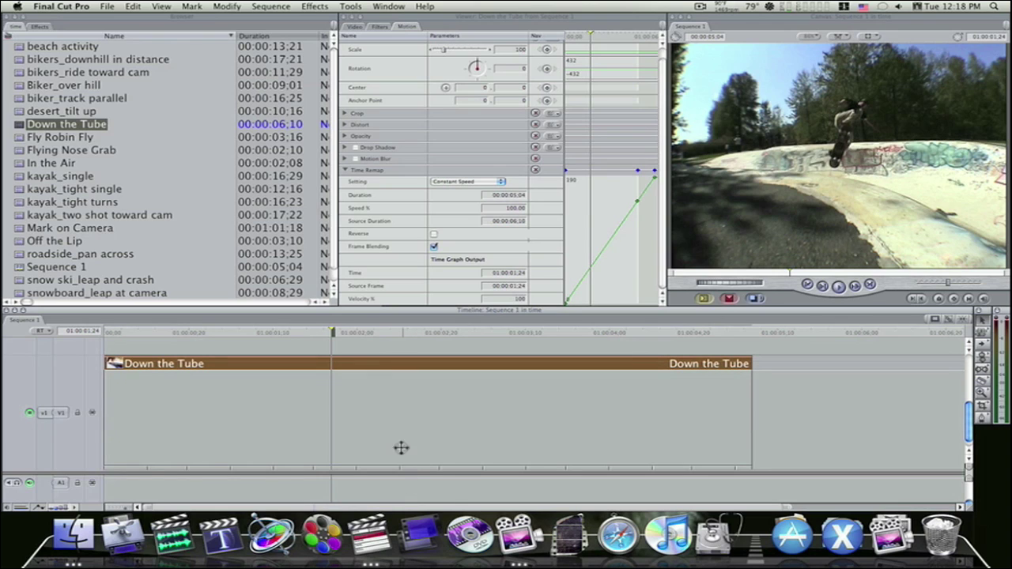
pyautogui.press('super+equal')
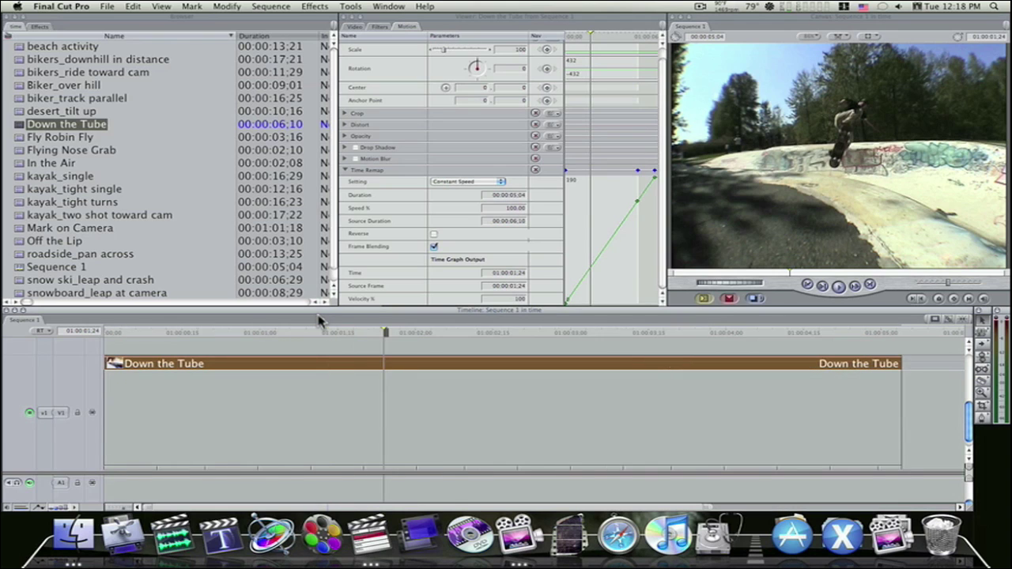
pyautogui.click(63, 508)
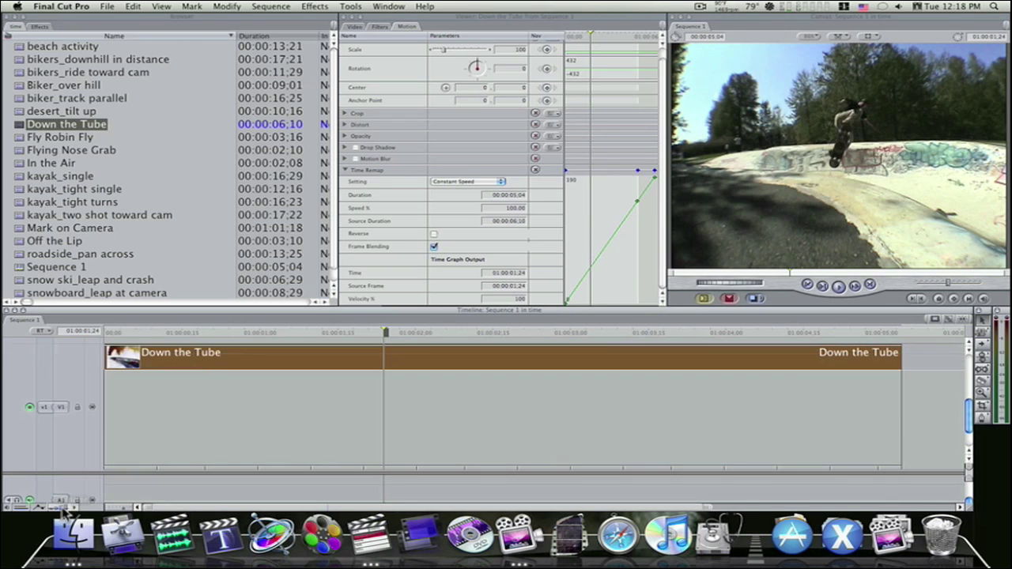
pyautogui.click(357, 395)
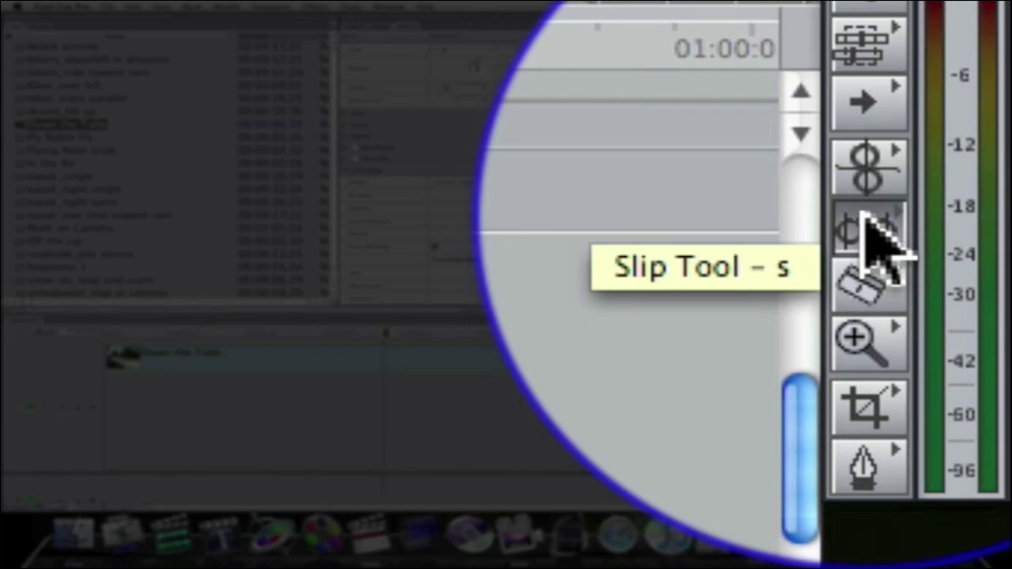
# Step: With the Time Remap tool, add a speed keyframe on Down the Tube at 01:00:02;00
pyautogui.moveTo(878, 237); pyautogui.dragTo(790, 221)
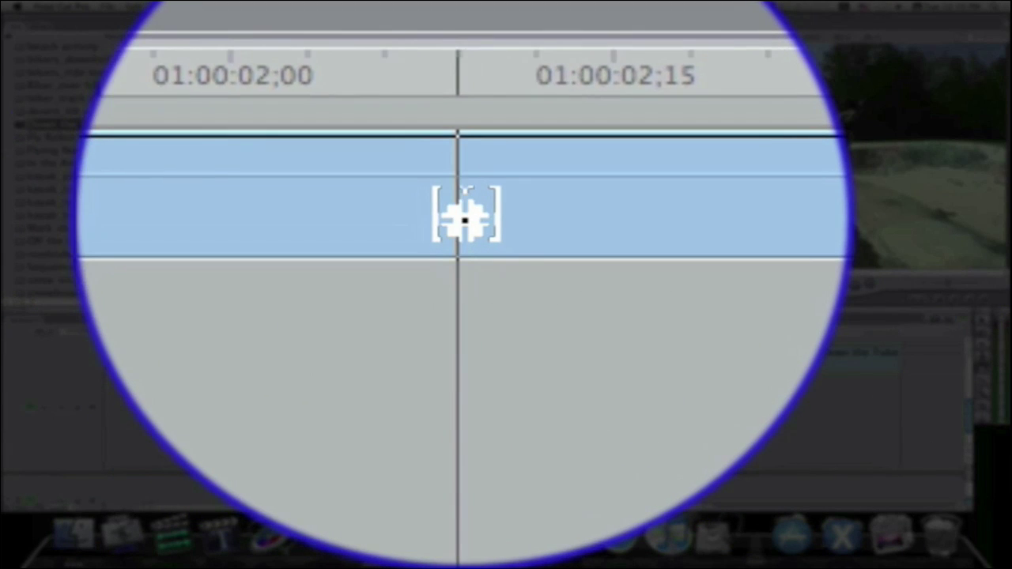
pyautogui.click(460, 217)
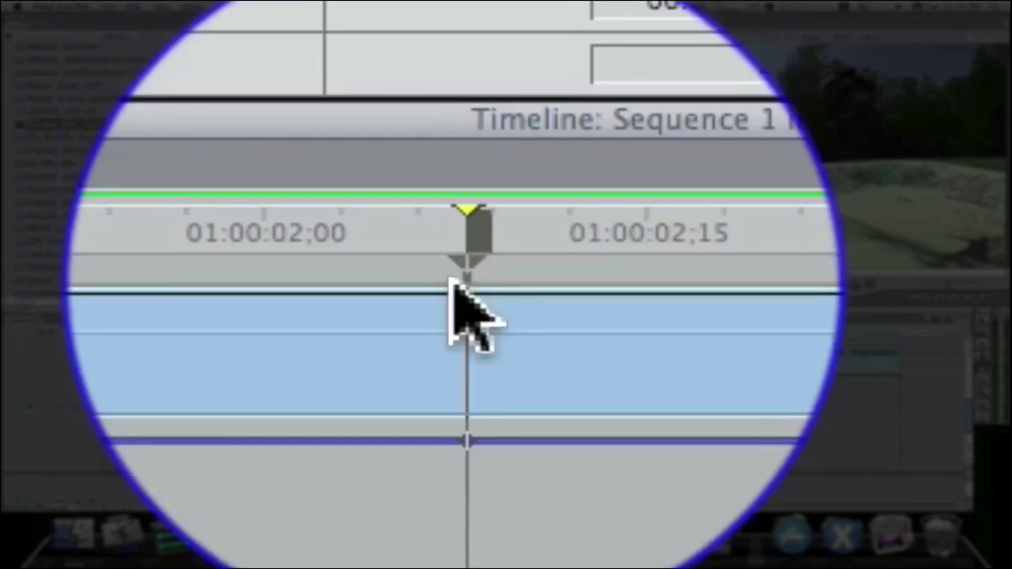
pyautogui.click(416, 277)
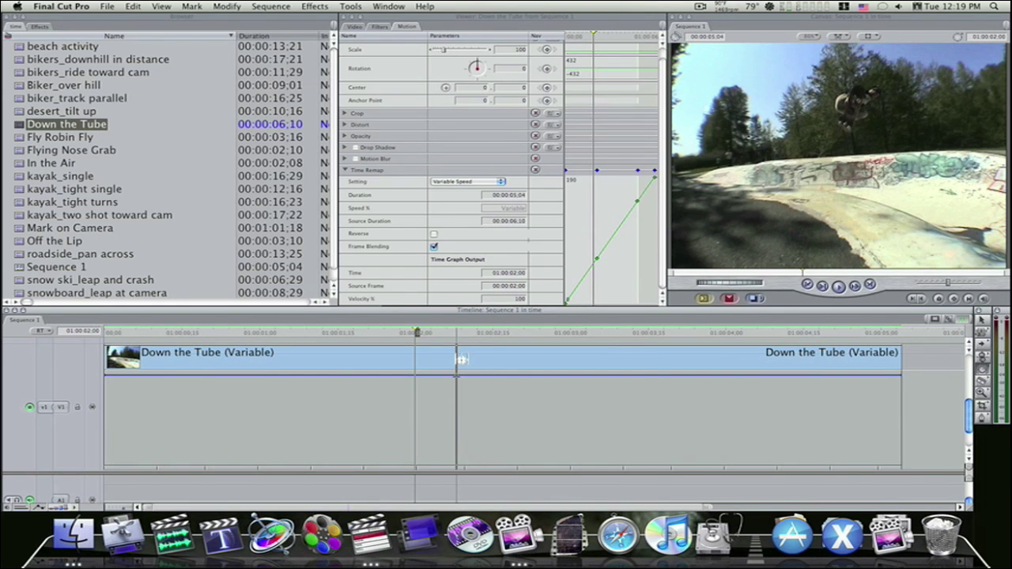
# Step: Drag the time remap keyframe until it maps to source frame 00:20:14;24
pyautogui.click(460, 360)
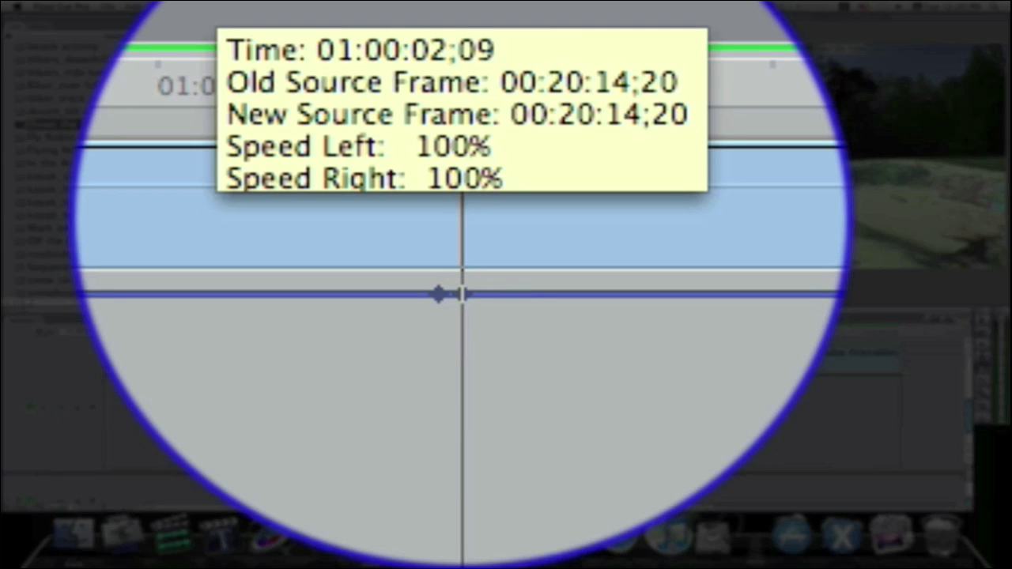
pyautogui.moveTo(463, 294); pyautogui.dragTo(487, 294)
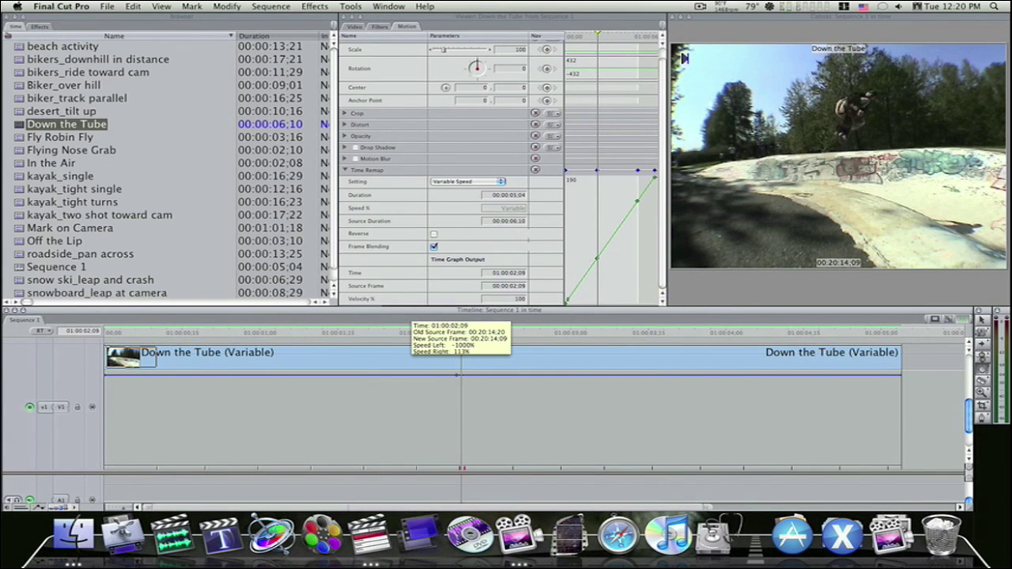
pyautogui.moveTo(457, 374); pyautogui.dragTo(456, 375)
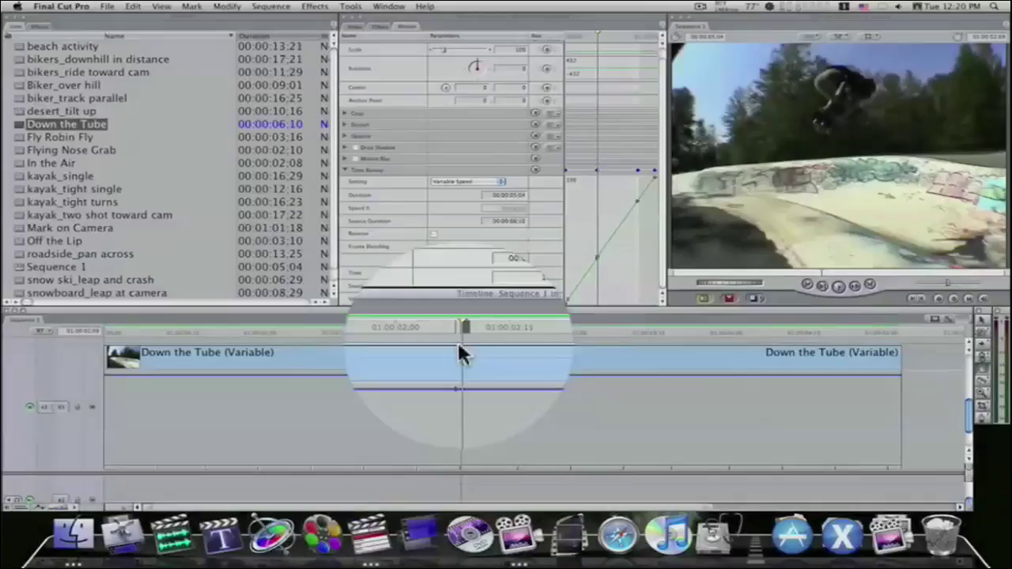
pyautogui.moveTo(456, 374); pyautogui.dragTo(460, 375)
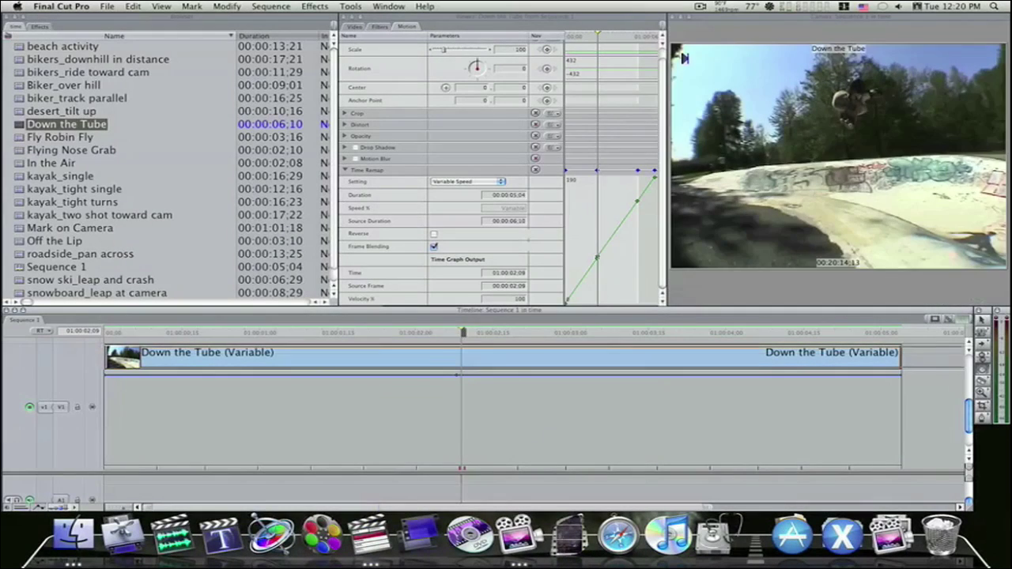
pyautogui.click(460, 374)
pyautogui.moveTo(458, 375); pyautogui.dragTo(459, 375)
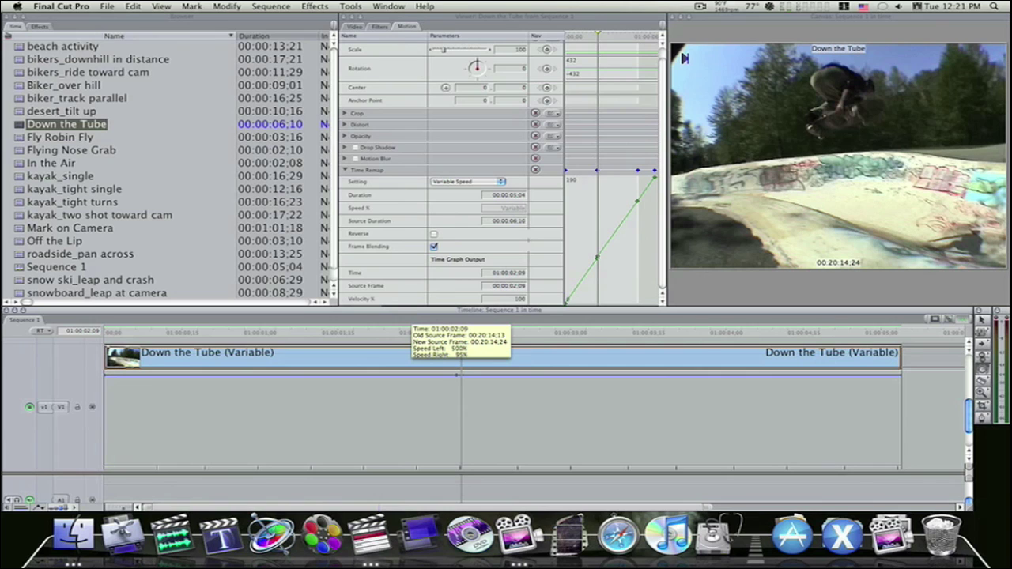
# Step: Slow the section after the keyframe to 50% velocity
pyautogui.moveTo(459, 360); pyautogui.dragTo(463, 356)
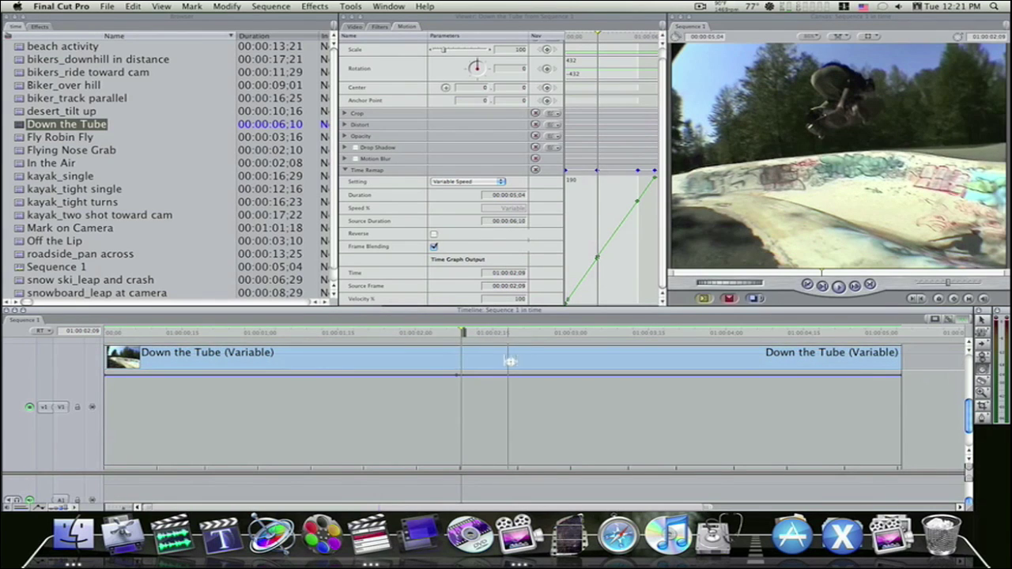
pyautogui.click(539, 360)
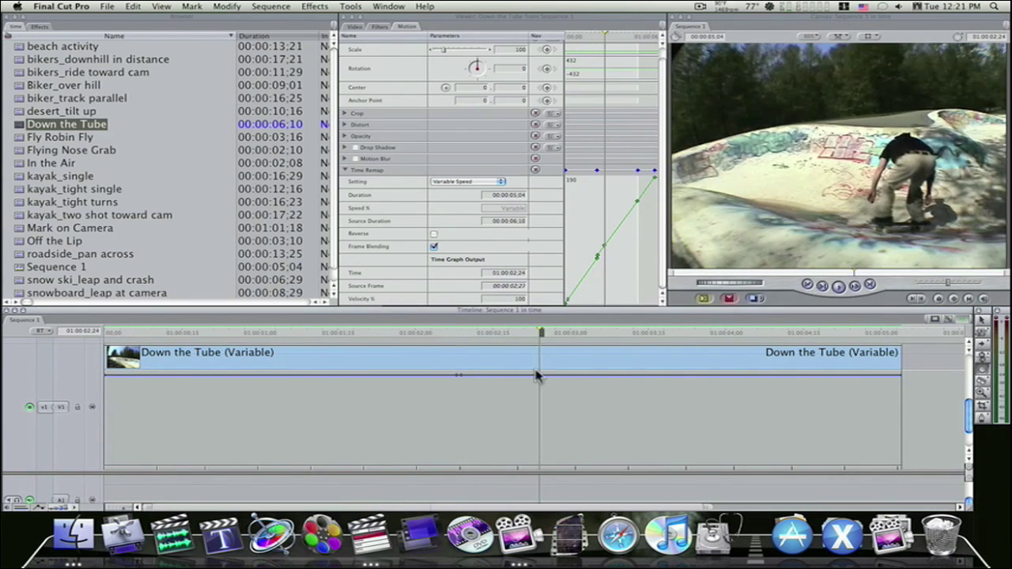
pyautogui.moveTo(540, 364); pyautogui.dragTo(544, 373)
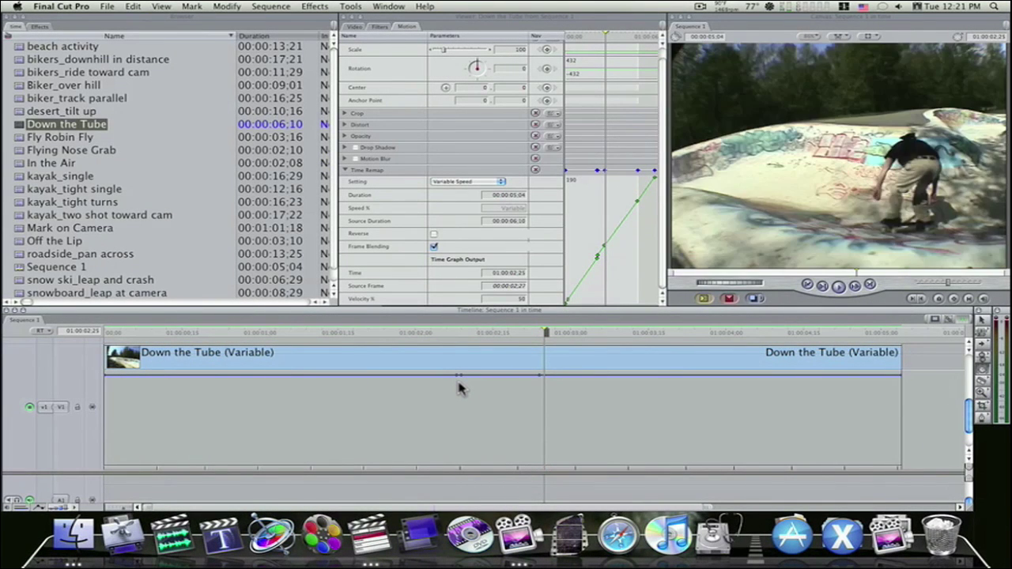
# Step: Undo the earlier remap and add a fresh Time Remap keyframe on the clip
pyautogui.click(460, 388)
pyautogui.press('super+z')
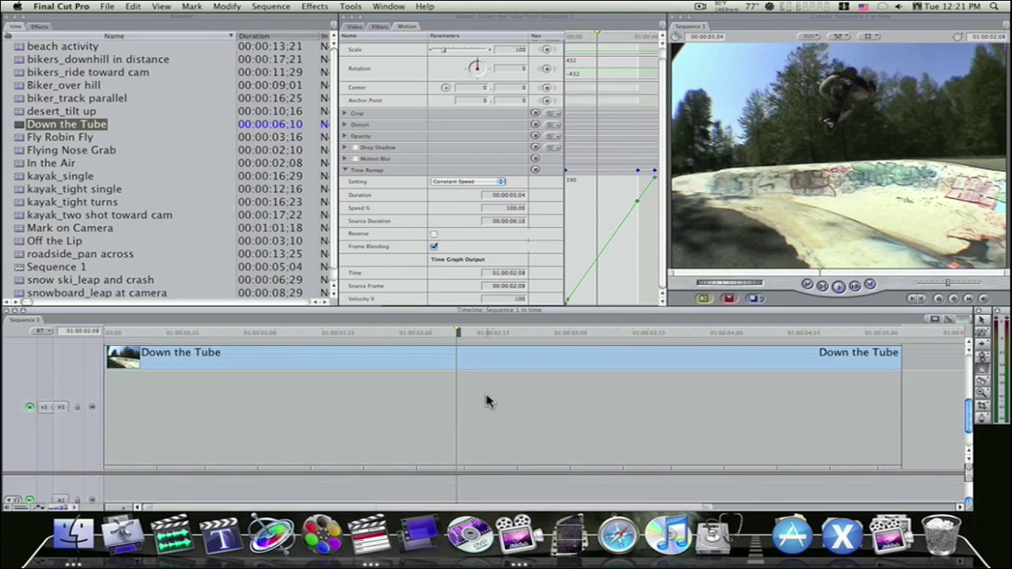
pyautogui.click(982, 372)
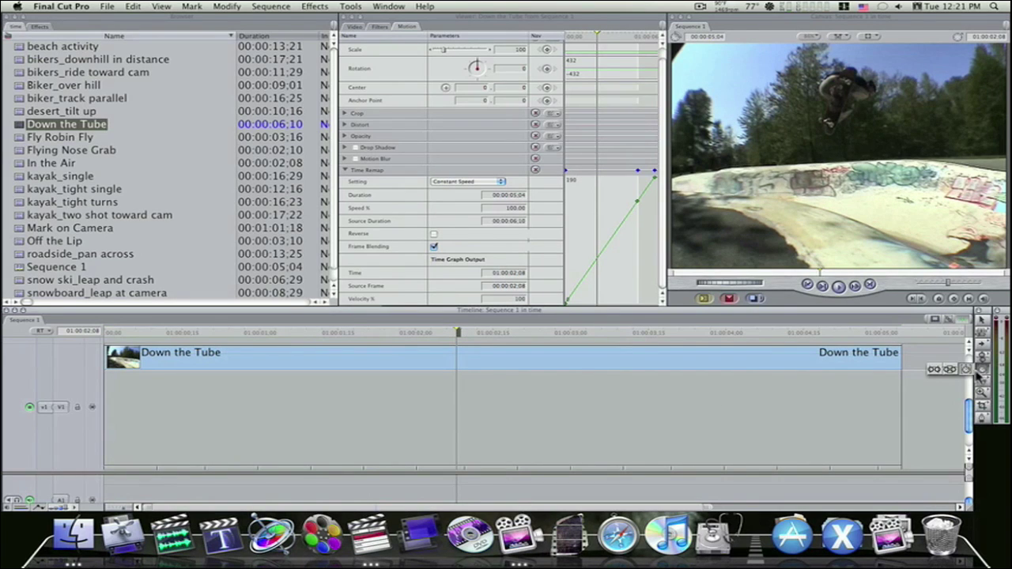
pyautogui.click(934, 369)
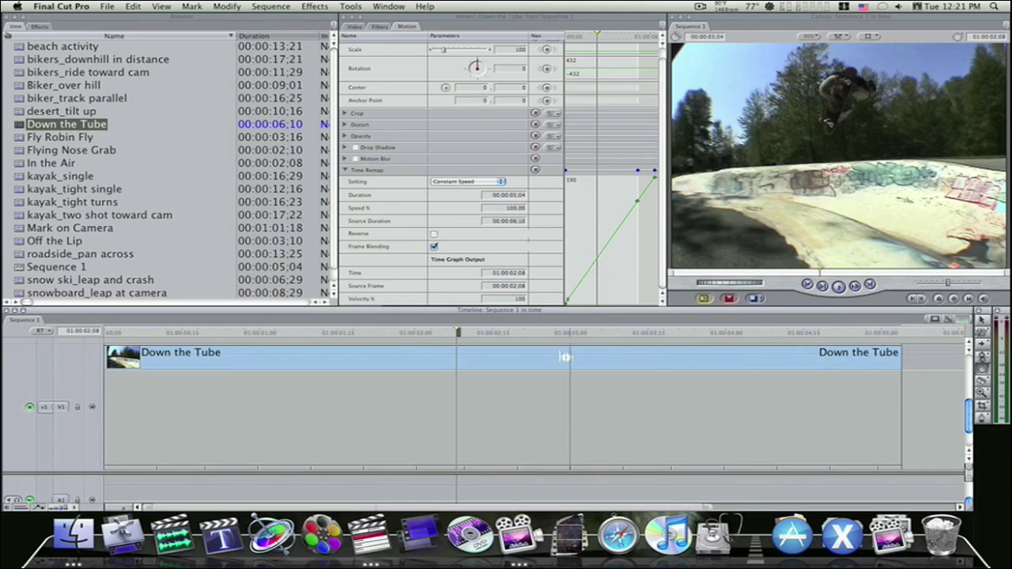
pyautogui.click(504, 355)
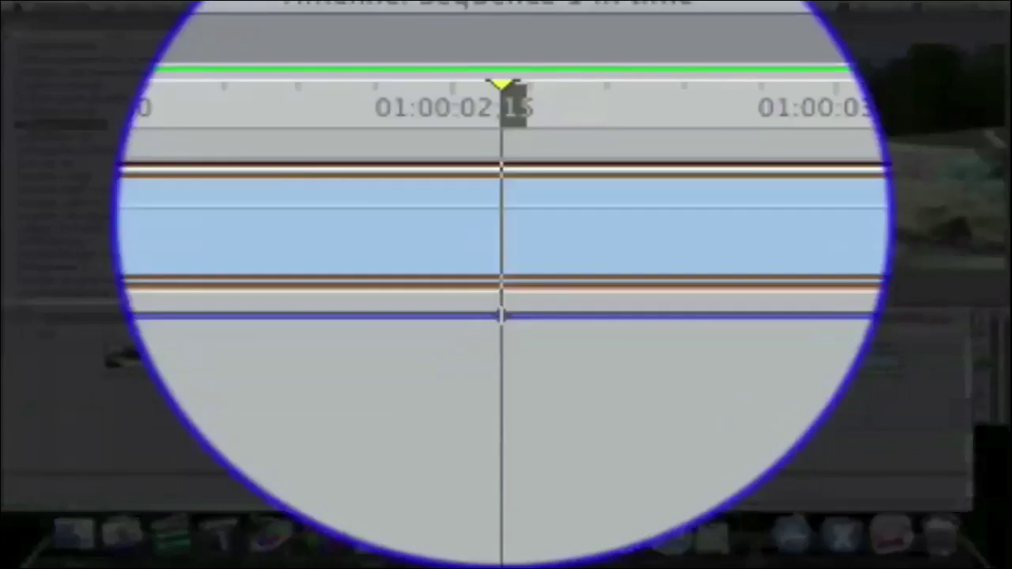
# Step: Drag the keyframe to slow the first part of the clip to about 77%
pyautogui.moveTo(504, 355); pyautogui.dragTo(504, 377)
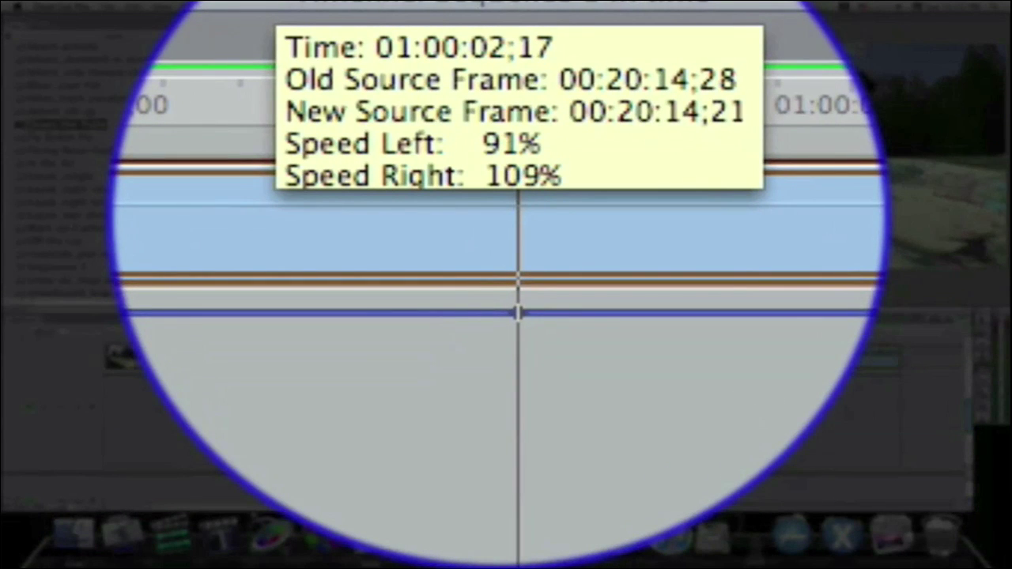
pyautogui.moveTo(518, 312); pyautogui.dragTo(523, 310)
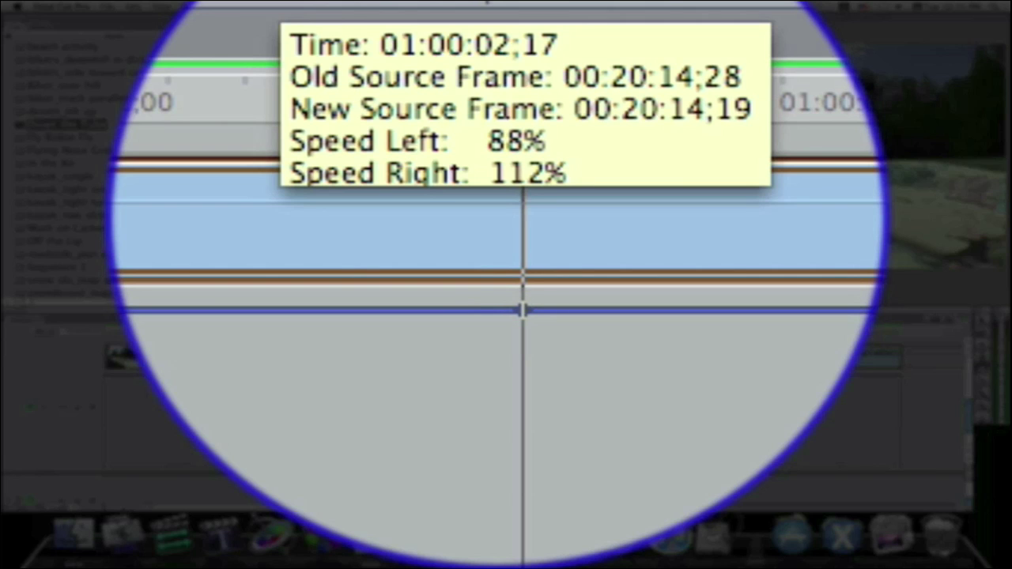
pyautogui.moveTo(523, 310); pyautogui.dragTo(591, 305)
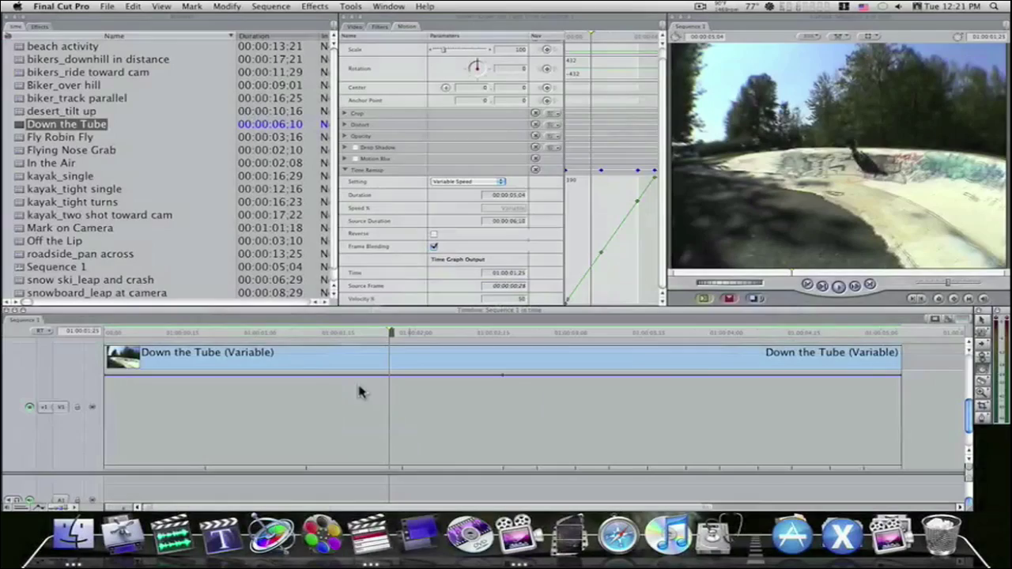
# Step: Play the remapped clip from the start and from 01:00:02:08, then fine-tune the keyframe's source frame
pyautogui.moveTo(255, 336); pyautogui.dragTo(136, 335)
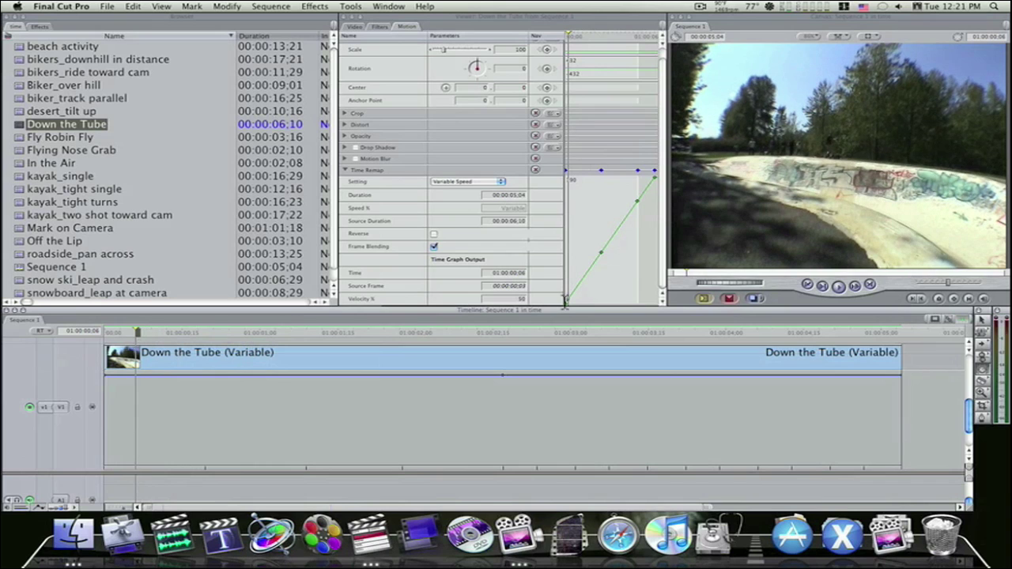
pyautogui.press('space')
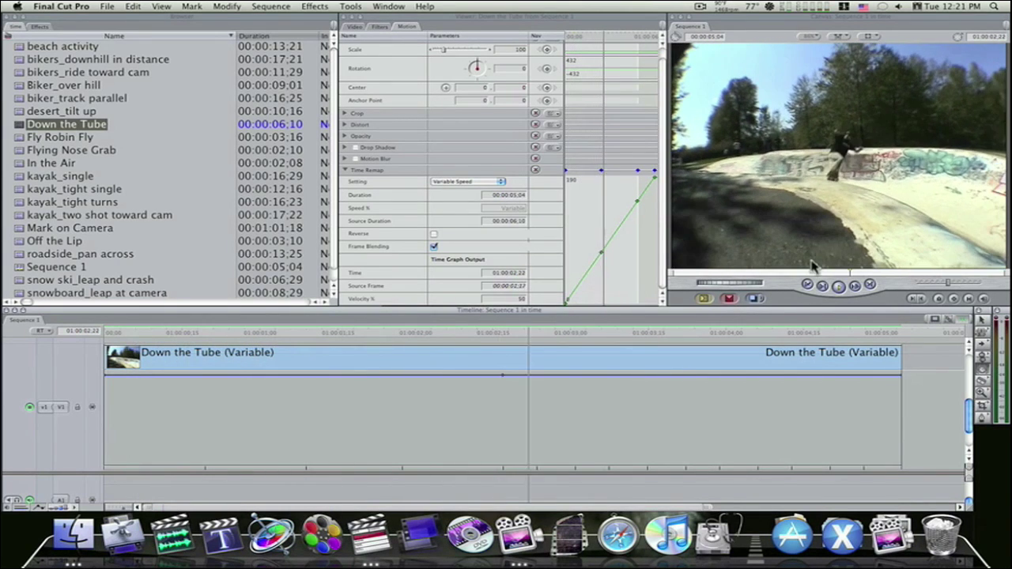
pyautogui.press('space')
pyautogui.click(456, 333)
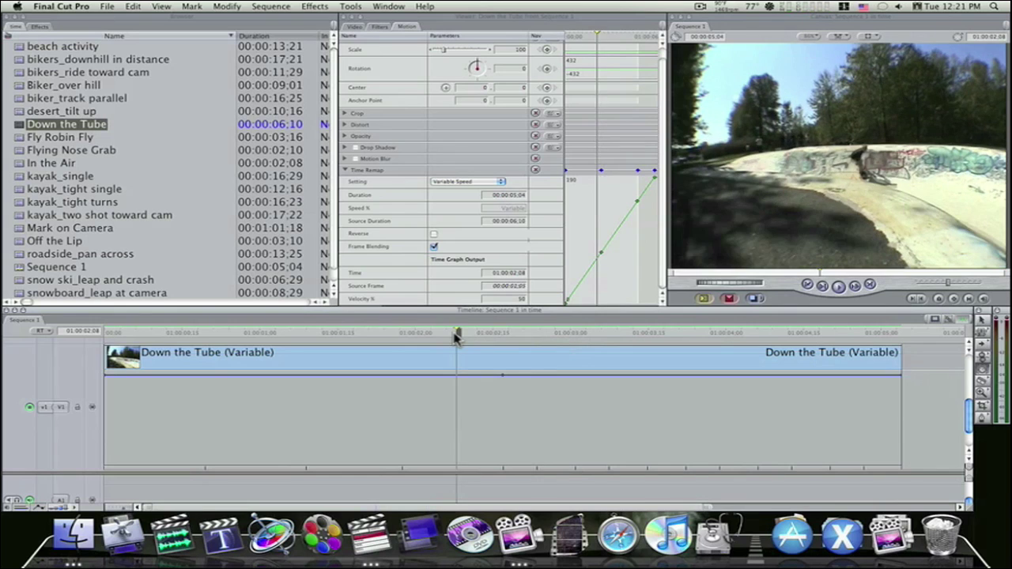
pyautogui.press('space')
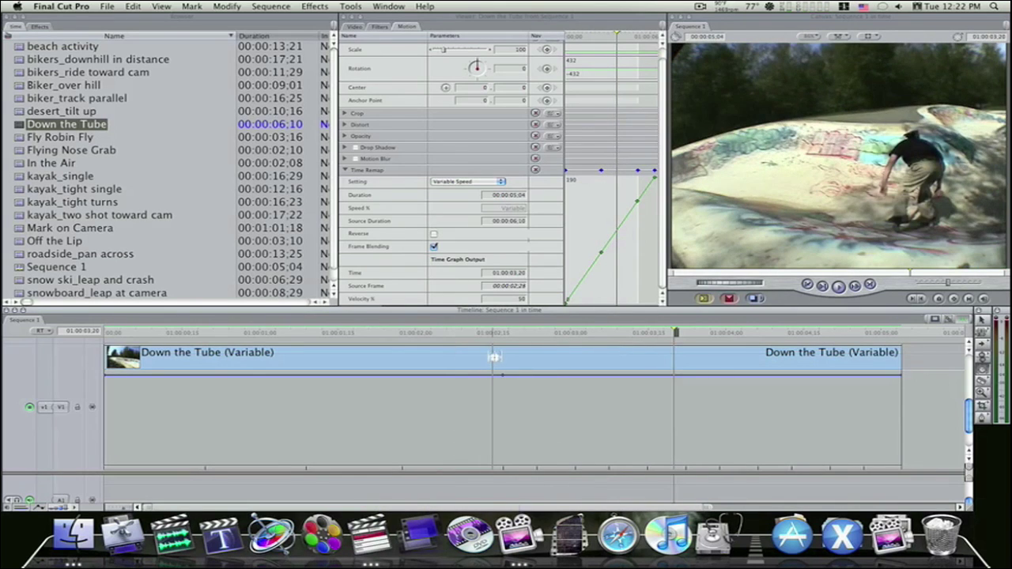
pyautogui.moveTo(494, 357); pyautogui.dragTo(515, 362)
# Step: Switch the Viewer to the clip's video and turn on the Time Remap Time Graph overlay
pyautogui.press('super+1')
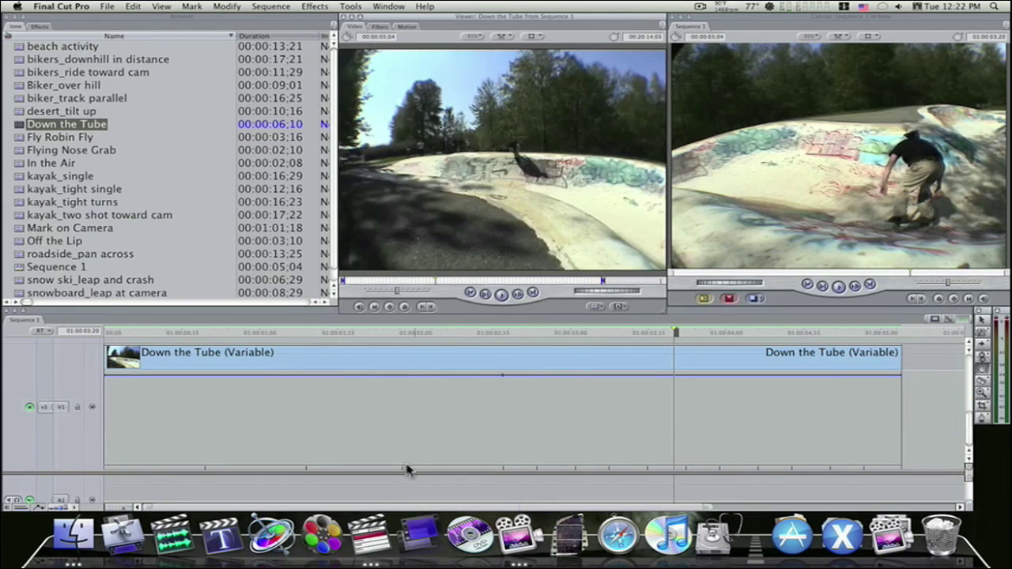
pyautogui.rightClick(426, 431)
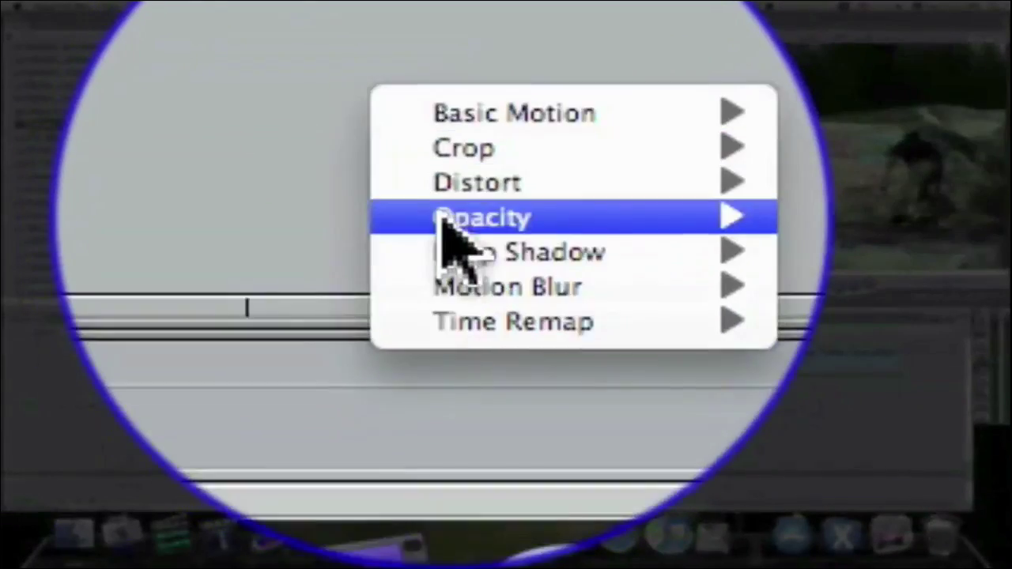
pyautogui.moveTo(459, 322)
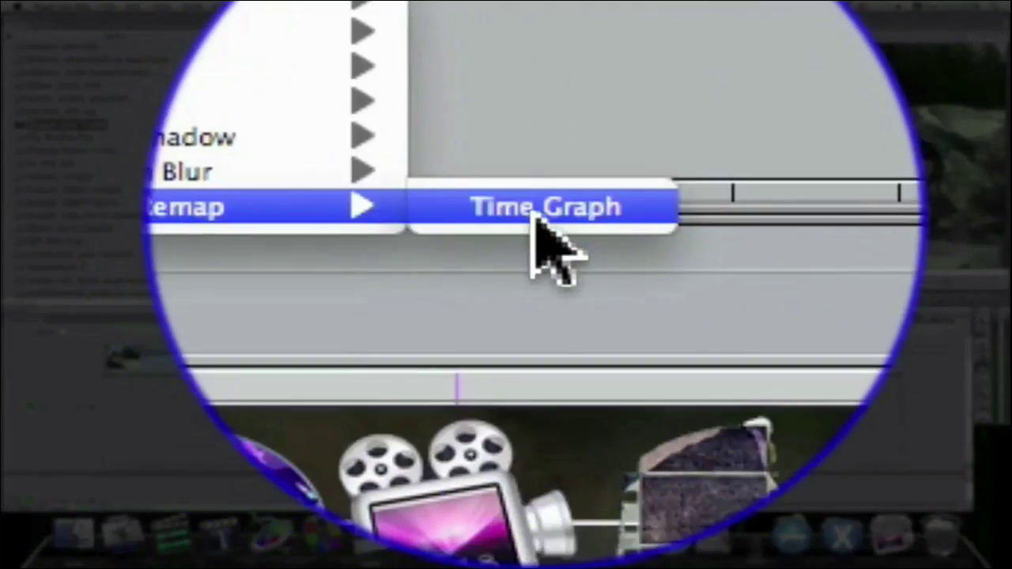
pyautogui.click(536, 220)
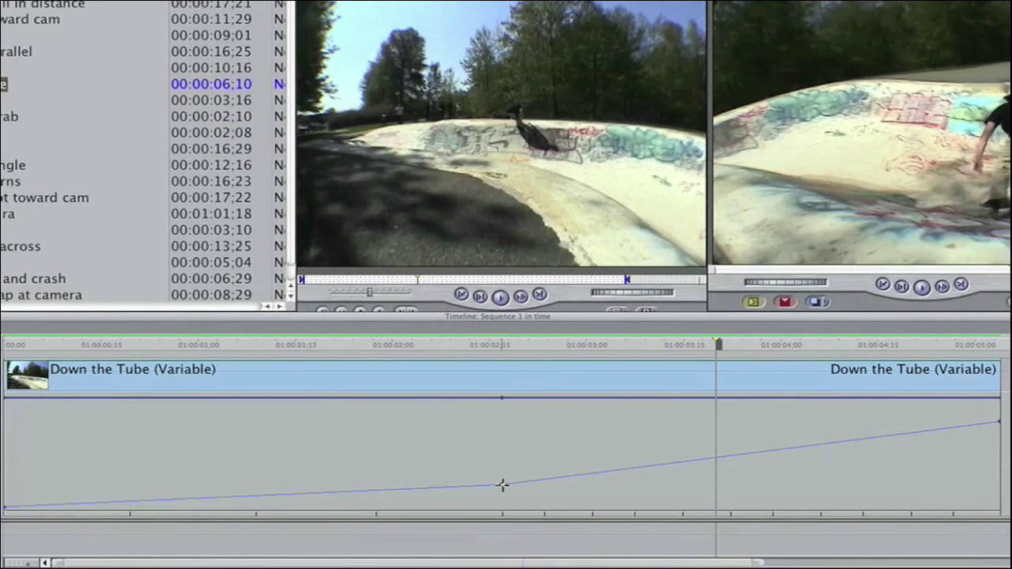
# Step: Raise the middle time graph keyframe to 73 and play the clip from its start
pyautogui.moveTo(502, 484); pyautogui.dragTo(506, 468)
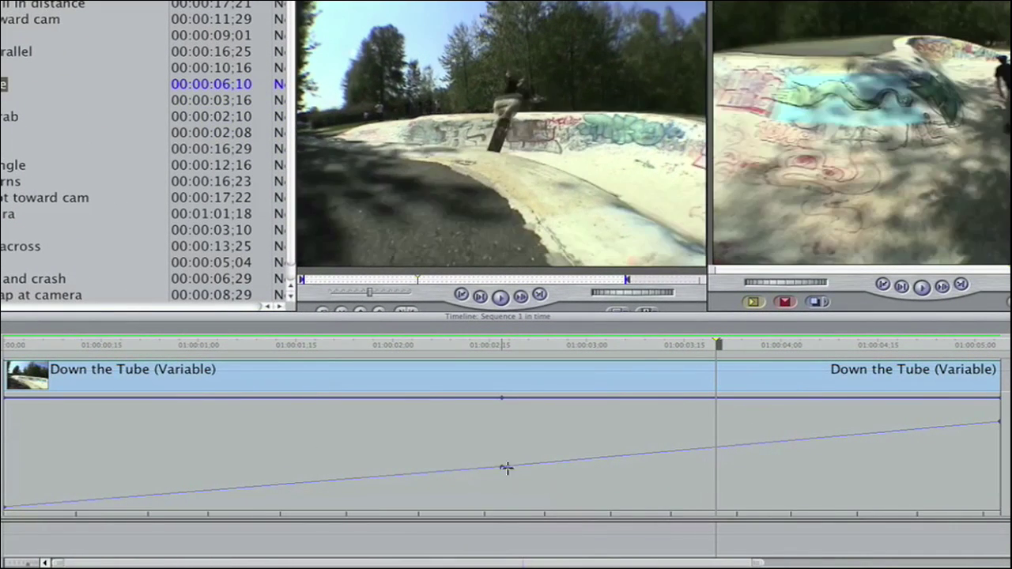
pyautogui.click(71, 347)
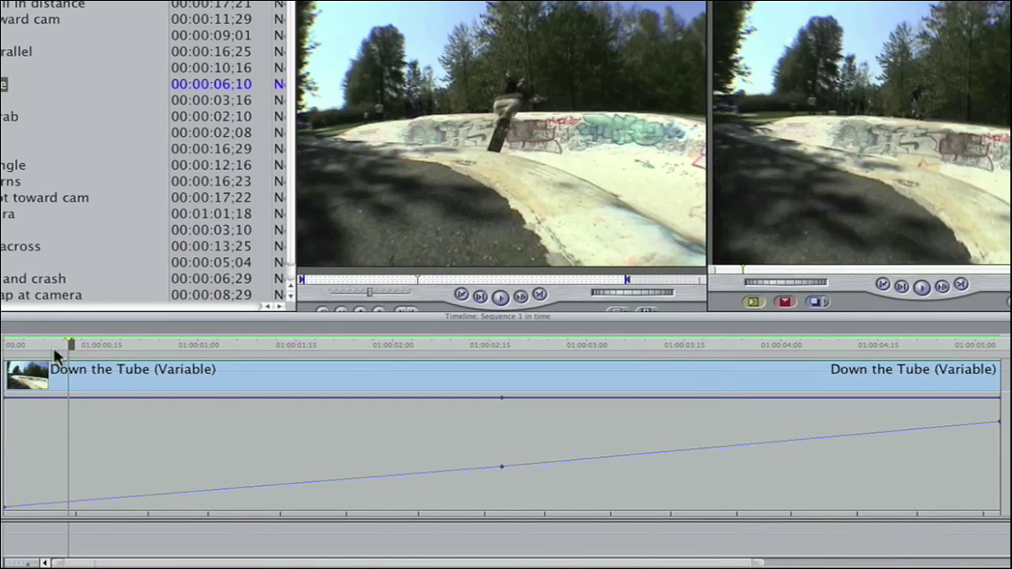
pyautogui.press('space')
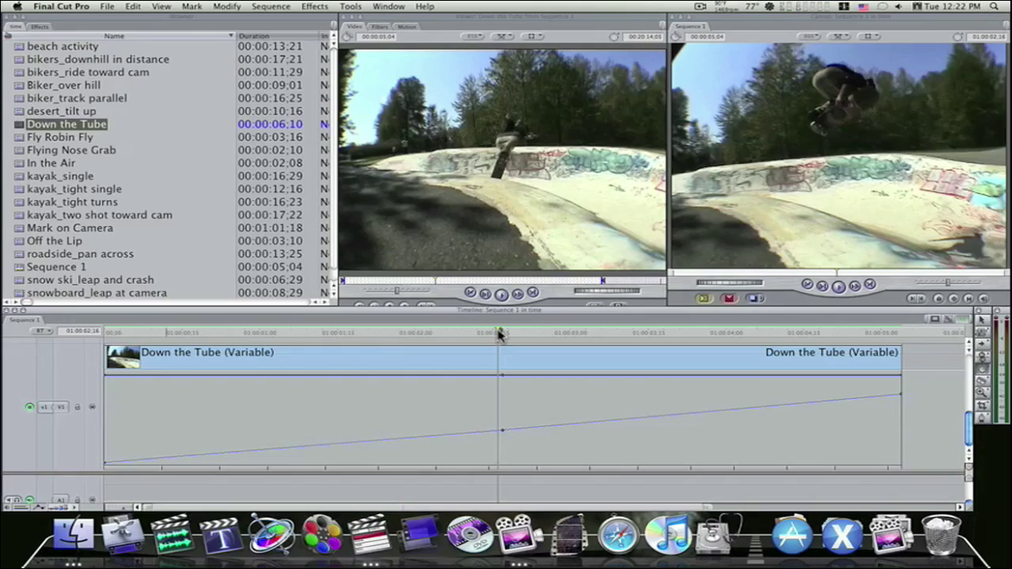
# Step: Add another time graph keyframe at an earlier frame in the clip
pyautogui.moveTo(498, 335); pyautogui.dragTo(451, 335)
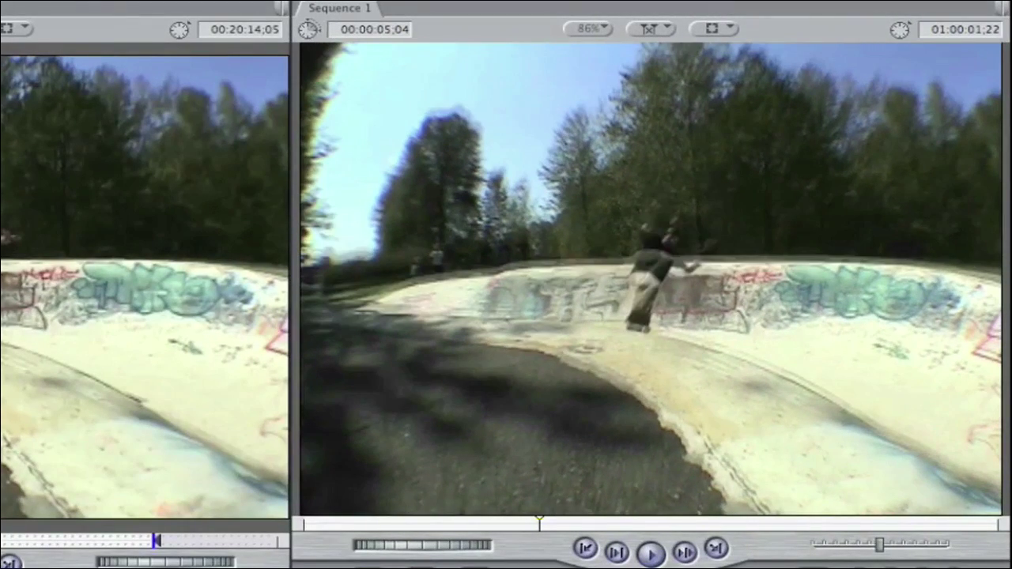
pyautogui.press('Right')
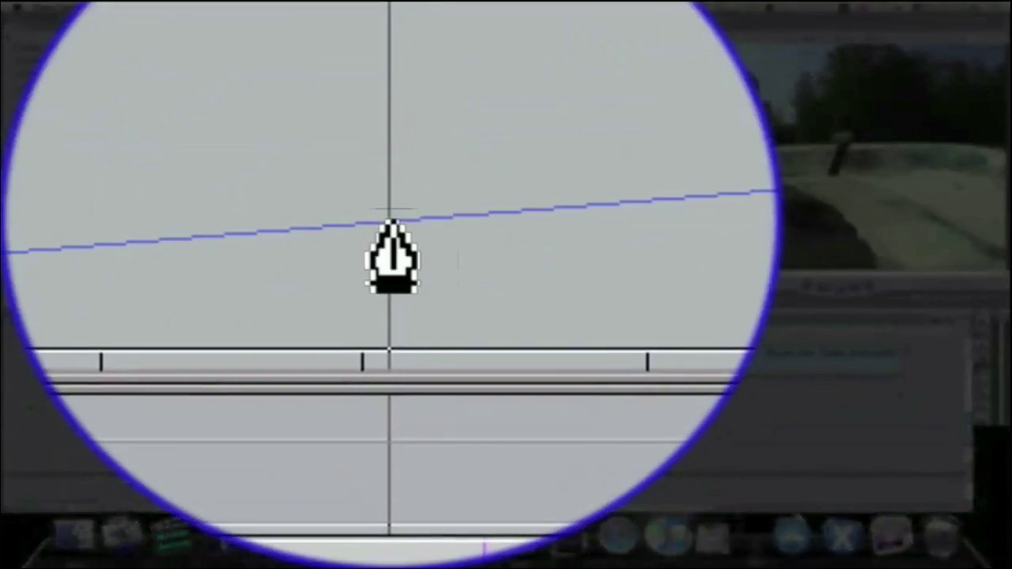
pyautogui.keyDown('alt'); pyautogui.click(390, 221); pyautogui.keyUp('alt')
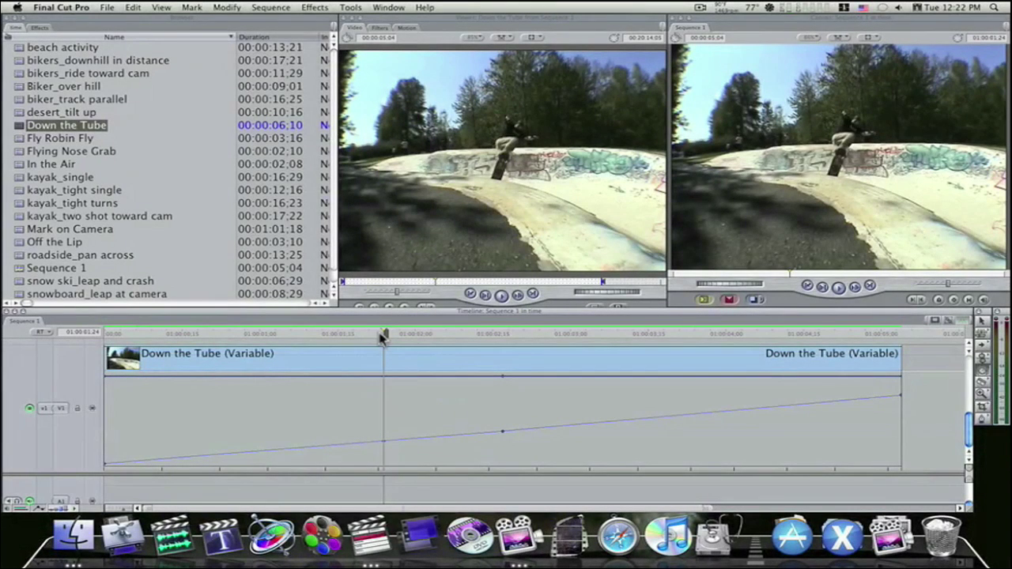
pyautogui.moveTo(387, 336); pyautogui.dragTo(499, 349)
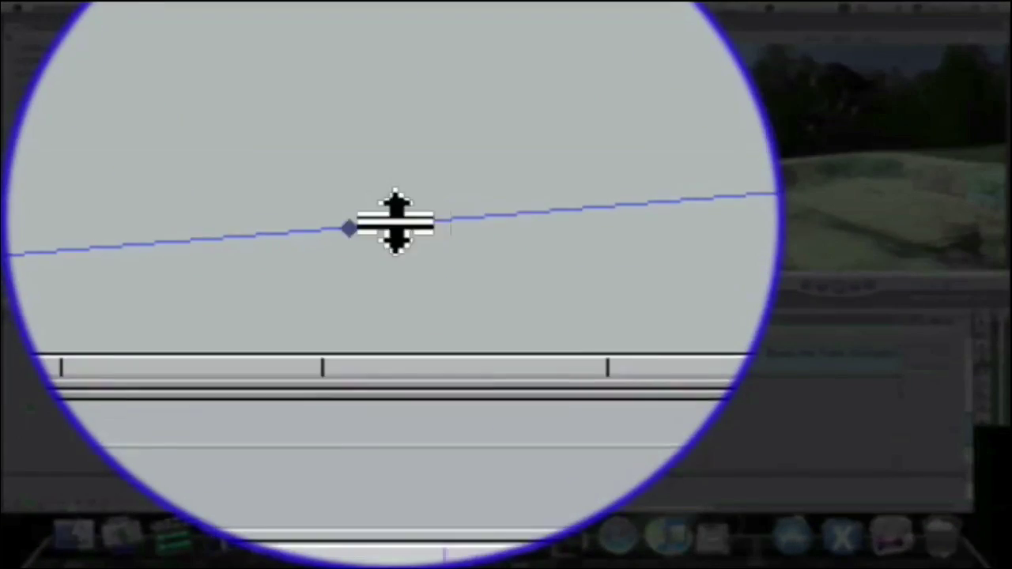
# Step: Lower the later time graph line segments to about 63 and 64
pyautogui.click(392, 225)
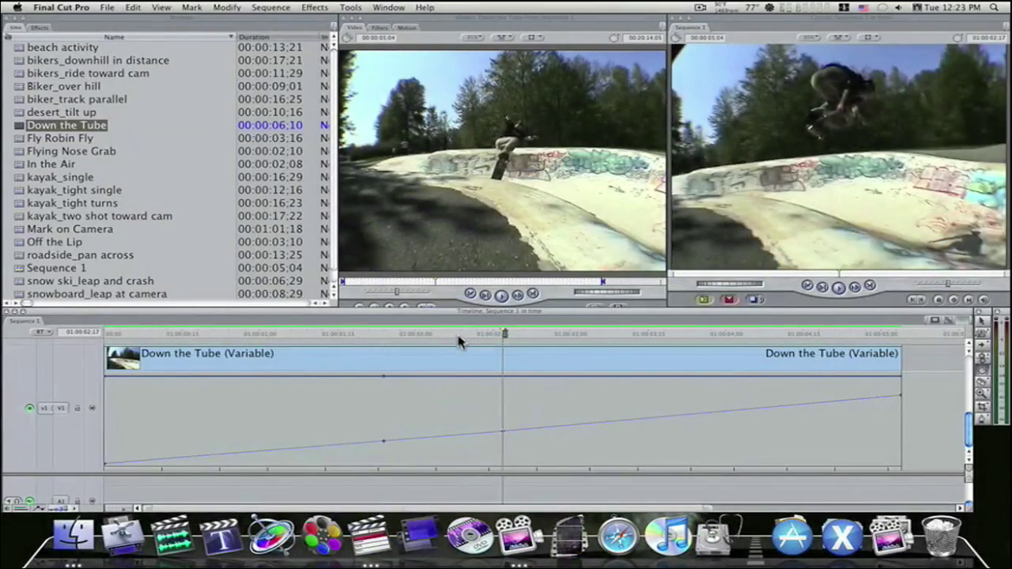
pyautogui.click(457, 335)
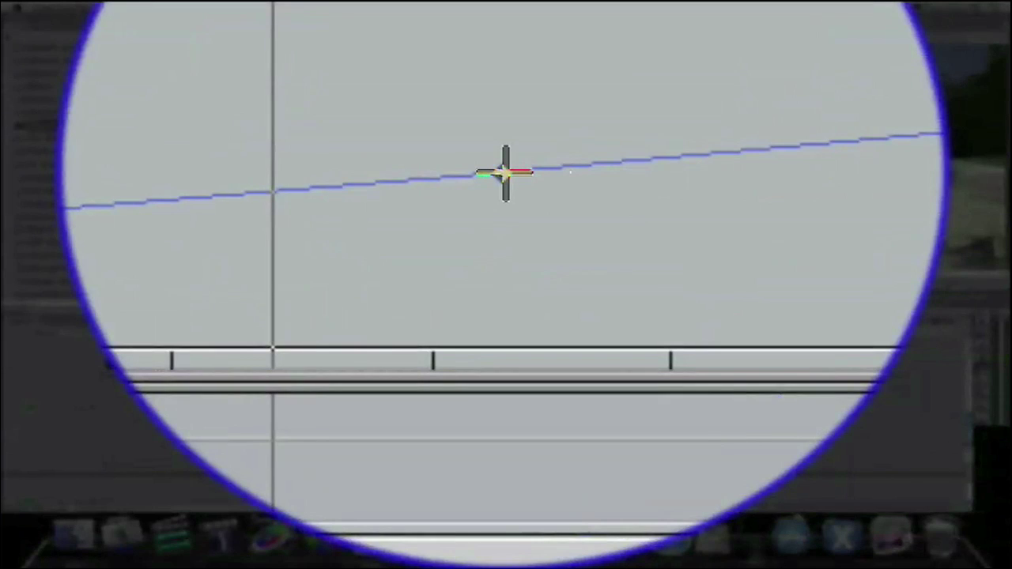
pyautogui.moveTo(505, 429)
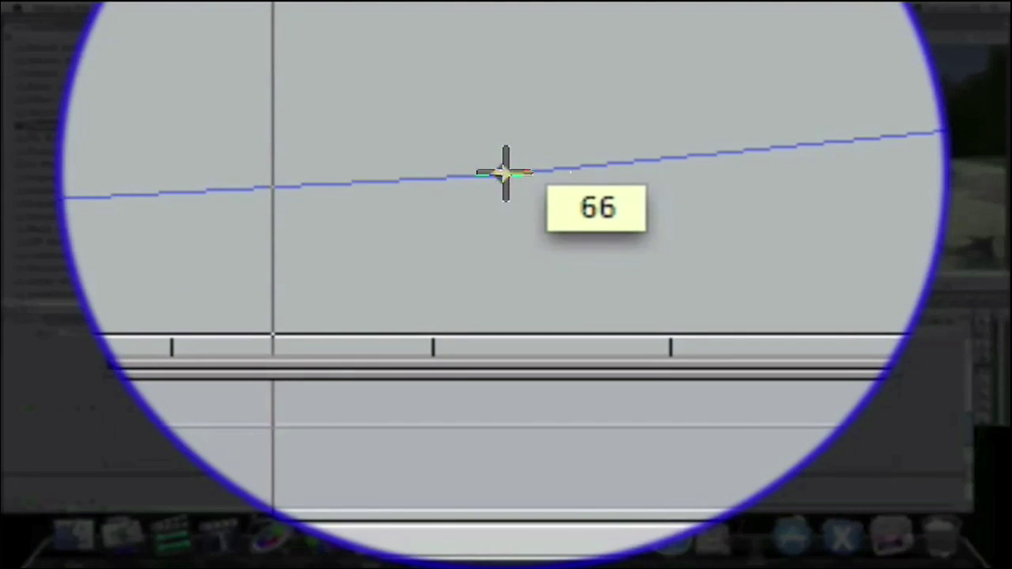
pyautogui.moveTo(504, 173); pyautogui.dragTo(499, 163)
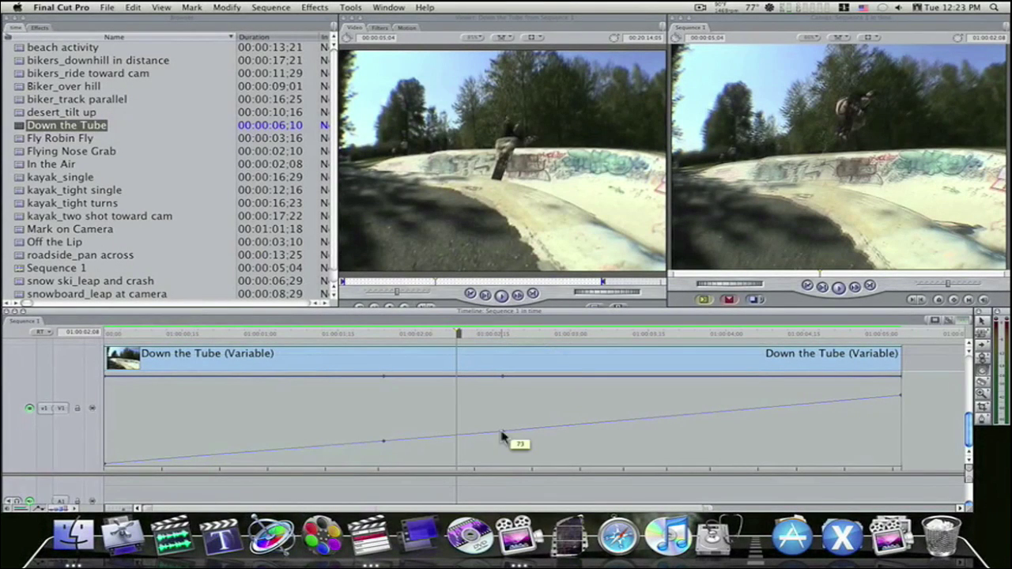
pyautogui.click(500, 344)
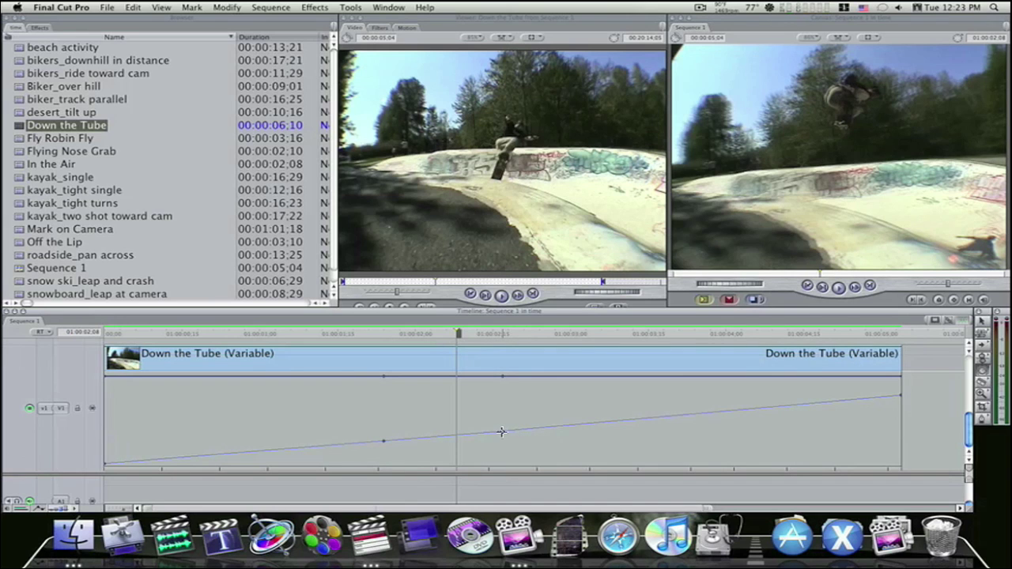
pyautogui.moveTo(501, 431); pyautogui.dragTo(502, 442)
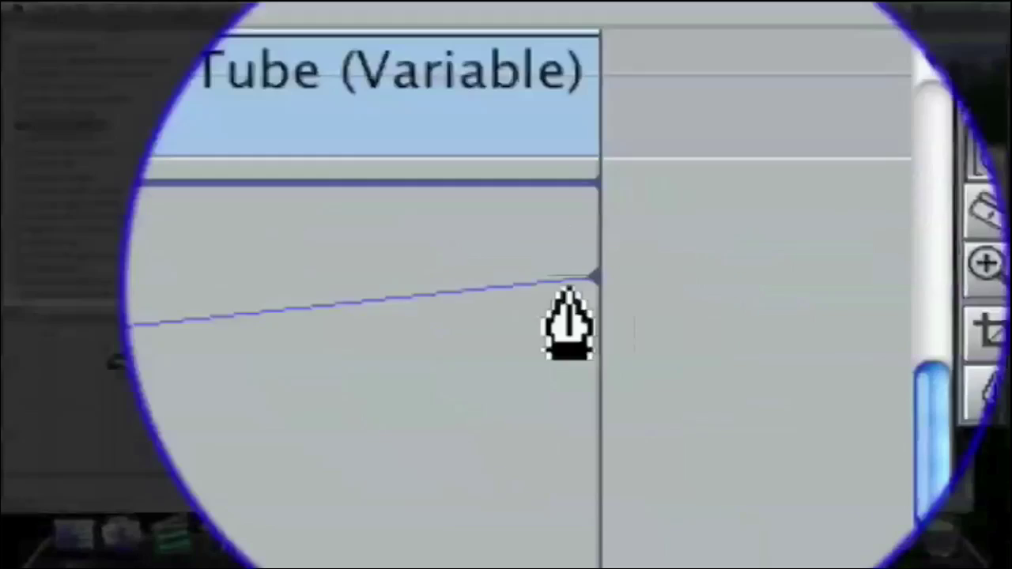
# Step: Add a keyframe at the clip's end and pull the end keyframes down to about 82
pyautogui.click(897, 396)
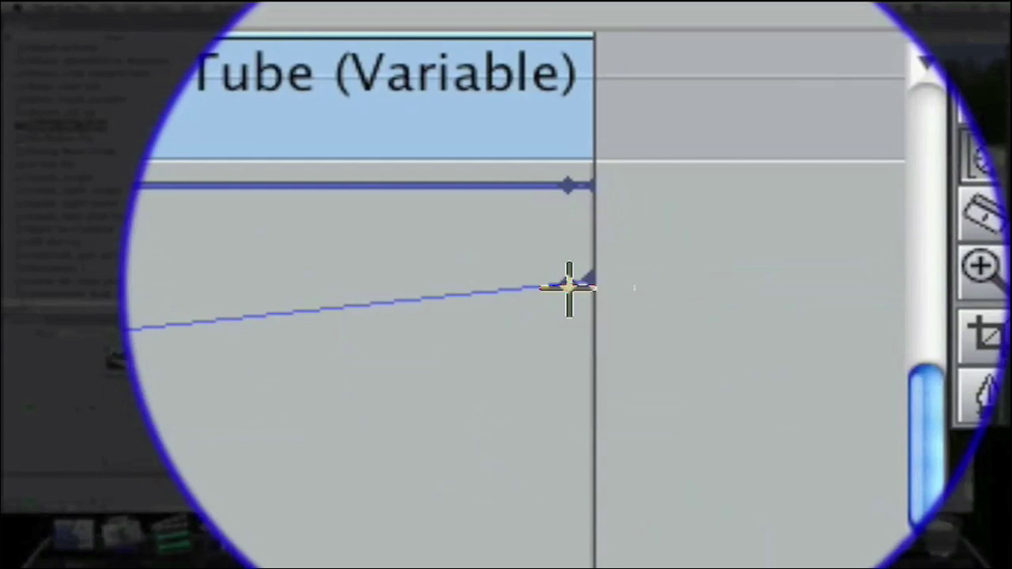
pyautogui.moveTo(568, 289); pyautogui.dragTo(568, 352)
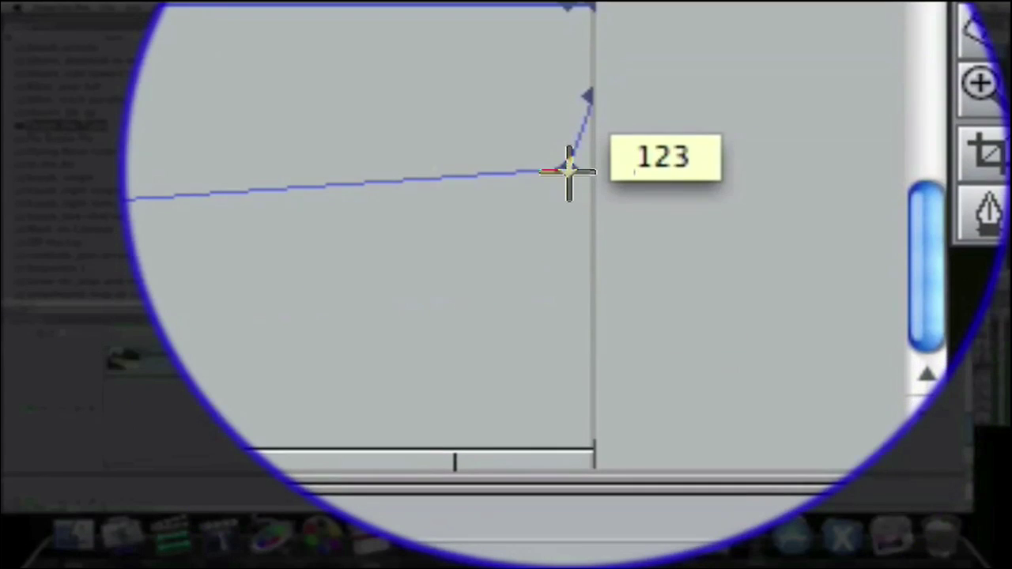
pyautogui.moveTo(569, 172)
pyautogui.mouseDown()
pyautogui.moveTo(568, 270)
pyautogui.moveTo(568, 173)
pyautogui.mouseUp()
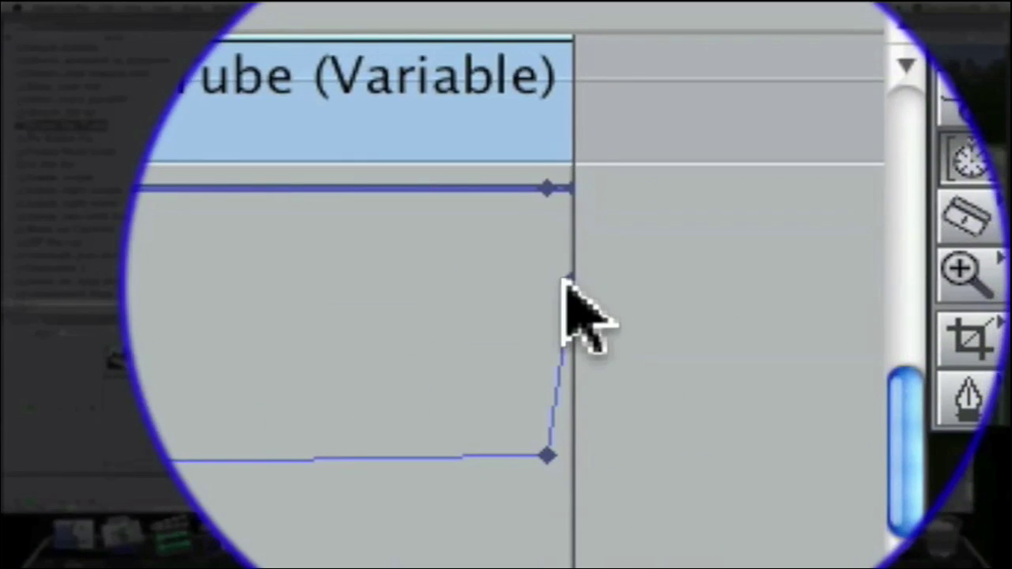
pyautogui.moveTo(565, 283); pyautogui.dragTo(902, 430)
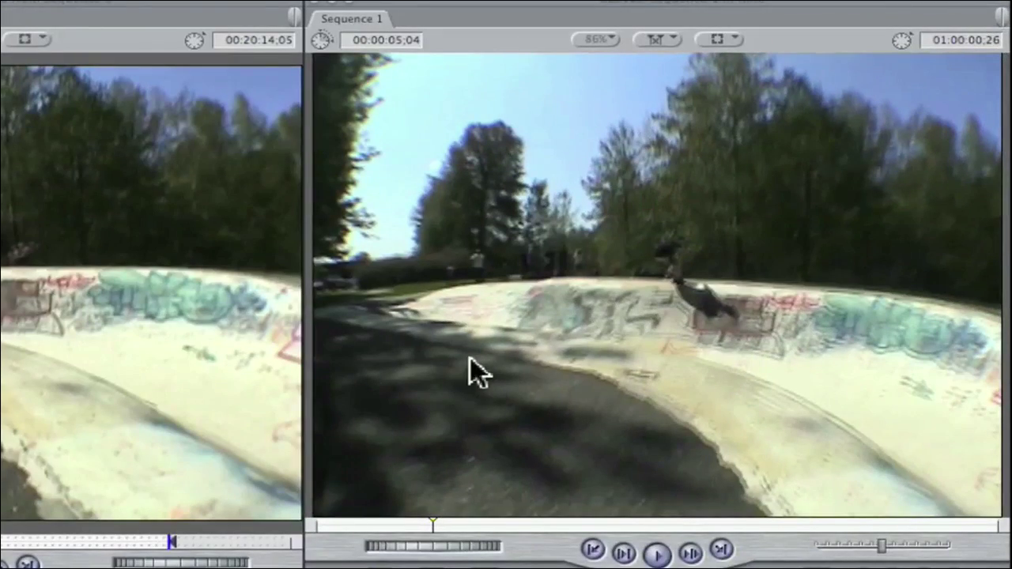
# Step: Play back the speed change, then move and enlarge the Canvas to uncover the timeline clip
pyautogui.press('space')
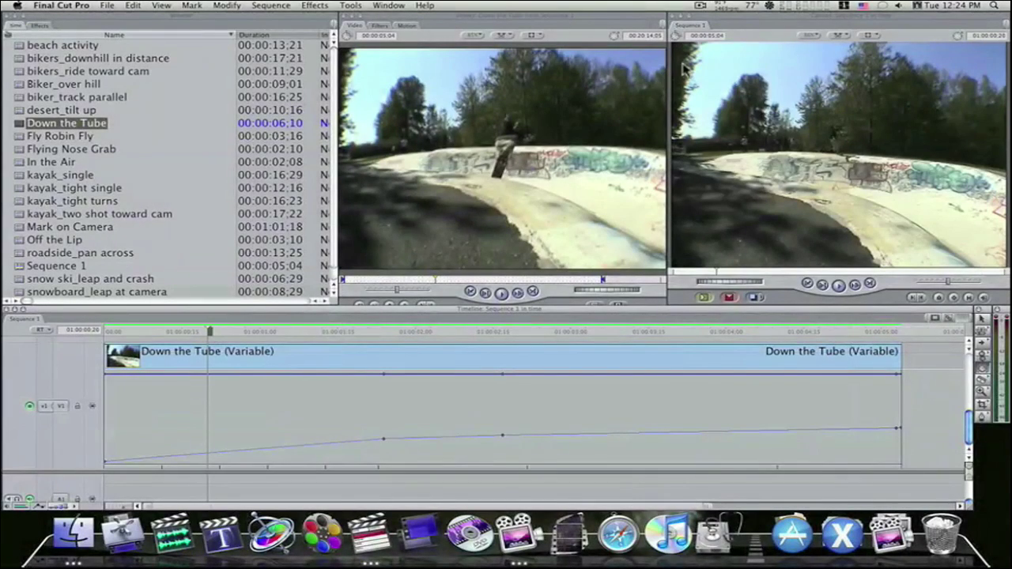
pyautogui.moveTo(743, 21); pyautogui.dragTo(183, 47)
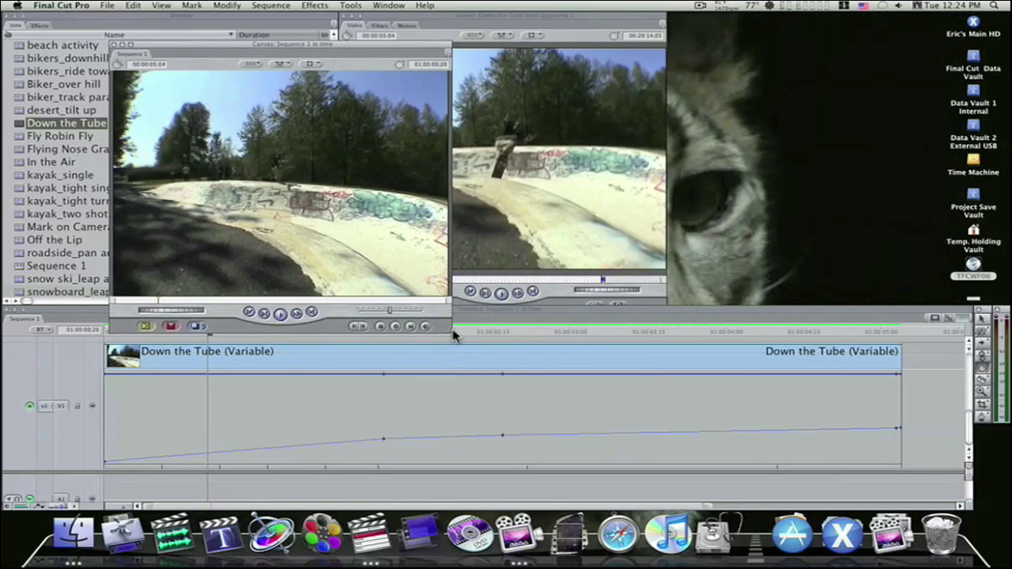
pyautogui.moveTo(456, 336); pyautogui.dragTo(664, 378)
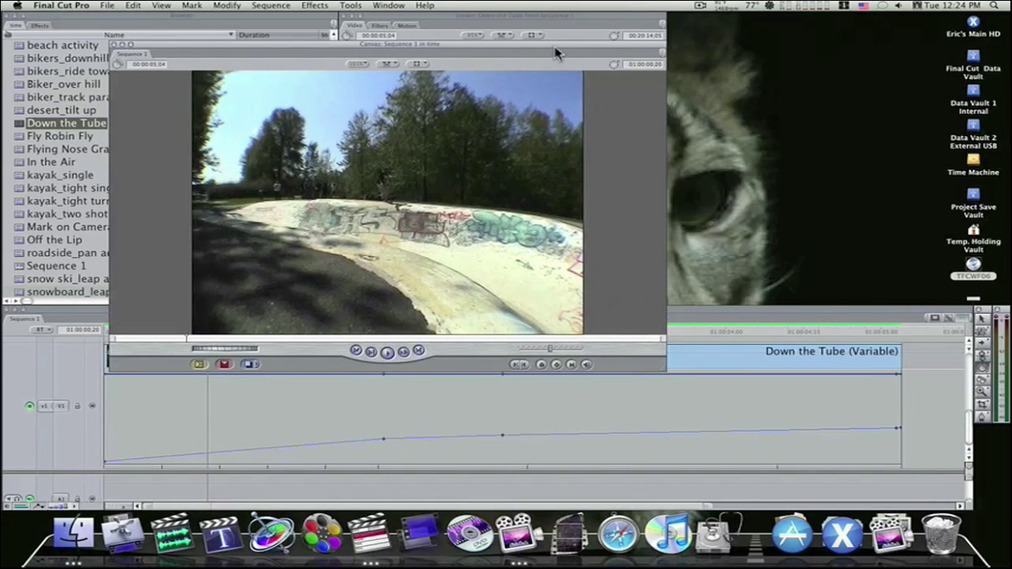
pyautogui.moveTo(556, 53); pyautogui.dragTo(589, 18)
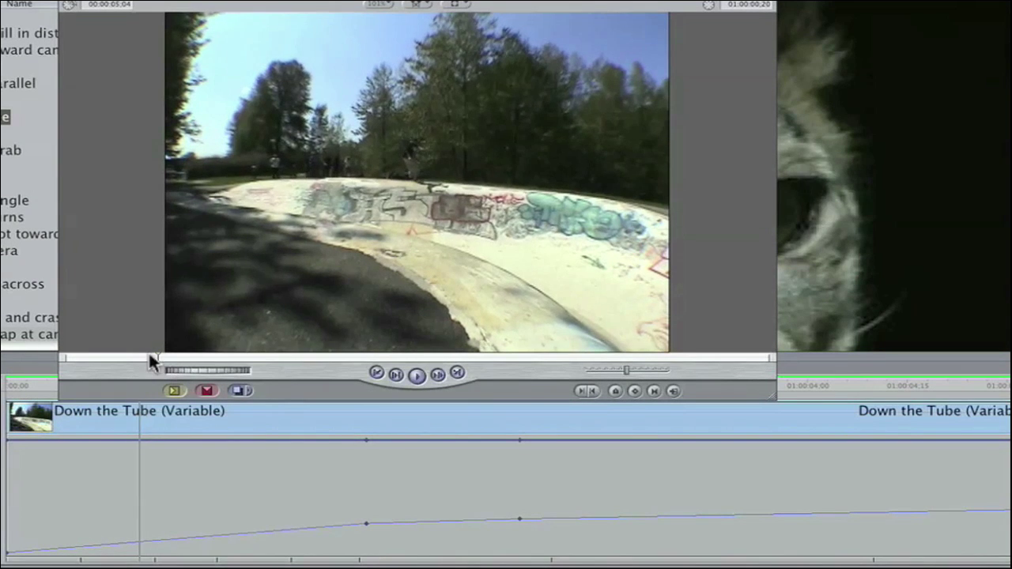
# Step: Play the sequence from the start to review the current speed ramp
pyautogui.moveTo(149, 360); pyautogui.dragTo(68, 361)
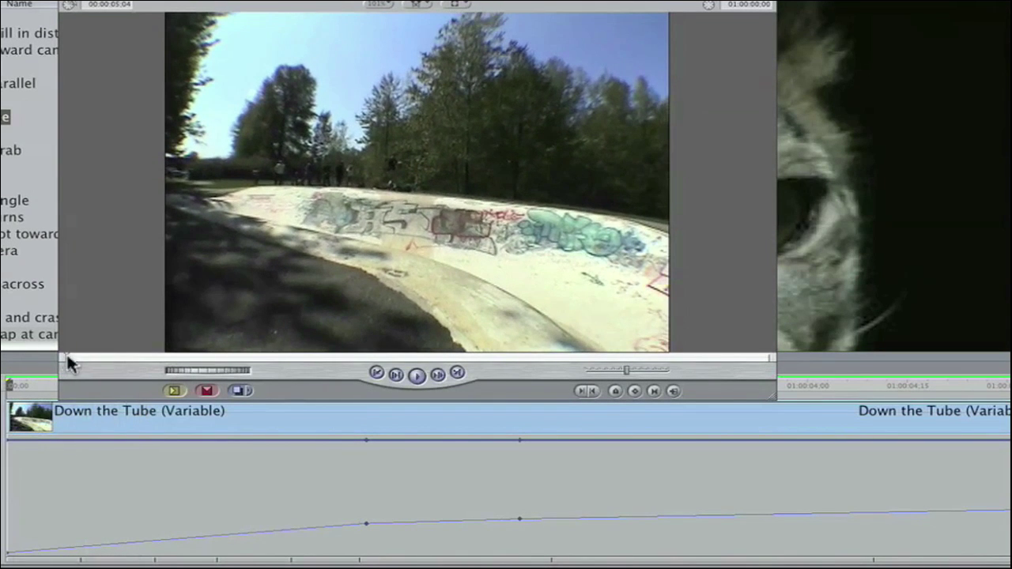
pyautogui.click(418, 376)
pyautogui.click(417, 376)
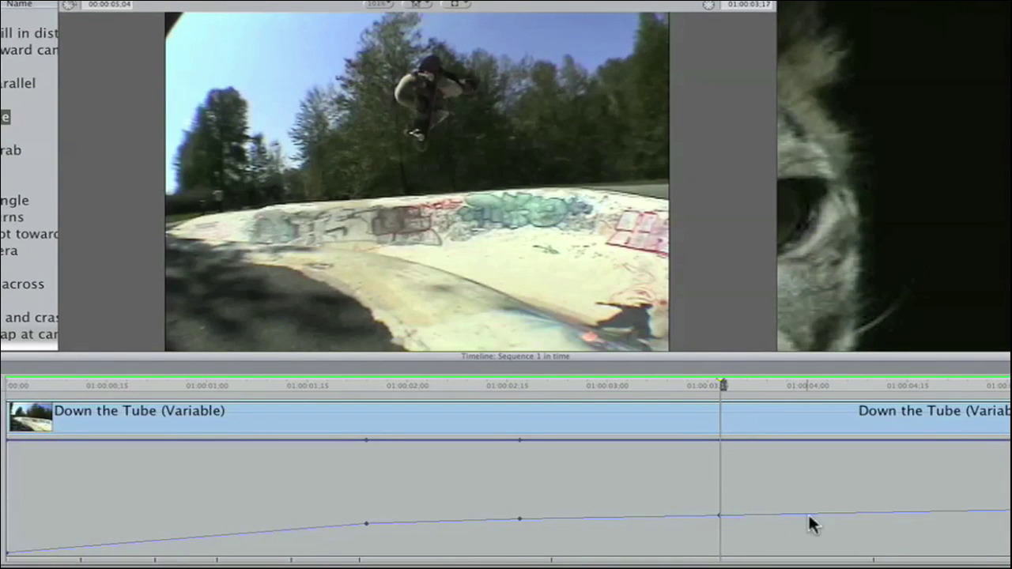
# Step: With the Pen tool, raise the time-remap keyframe to about 85
pyautogui.press('p')
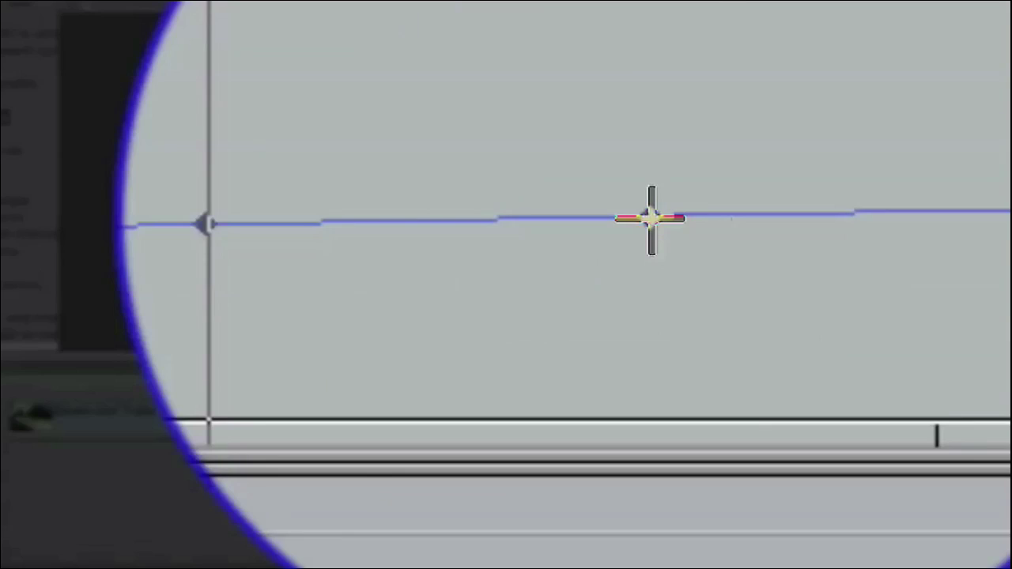
pyautogui.moveTo(813, 514); pyautogui.dragTo(813, 506)
pyautogui.moveTo(650, 219); pyautogui.dragTo(651, 213)
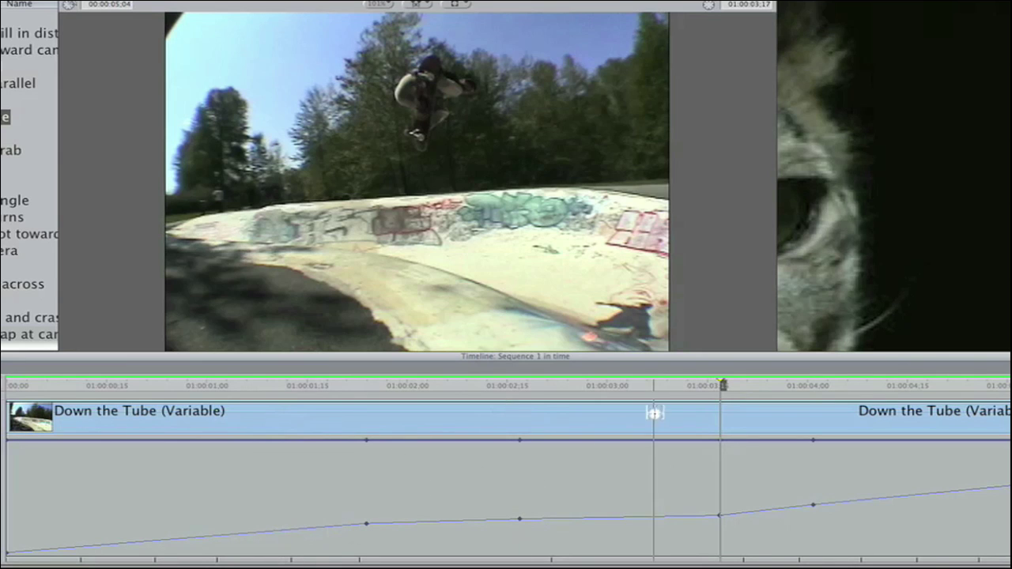
# Step: Scrub through the clip and play it back to check the new timing
pyautogui.moveTo(348, 386); pyautogui.dragTo(175, 421)
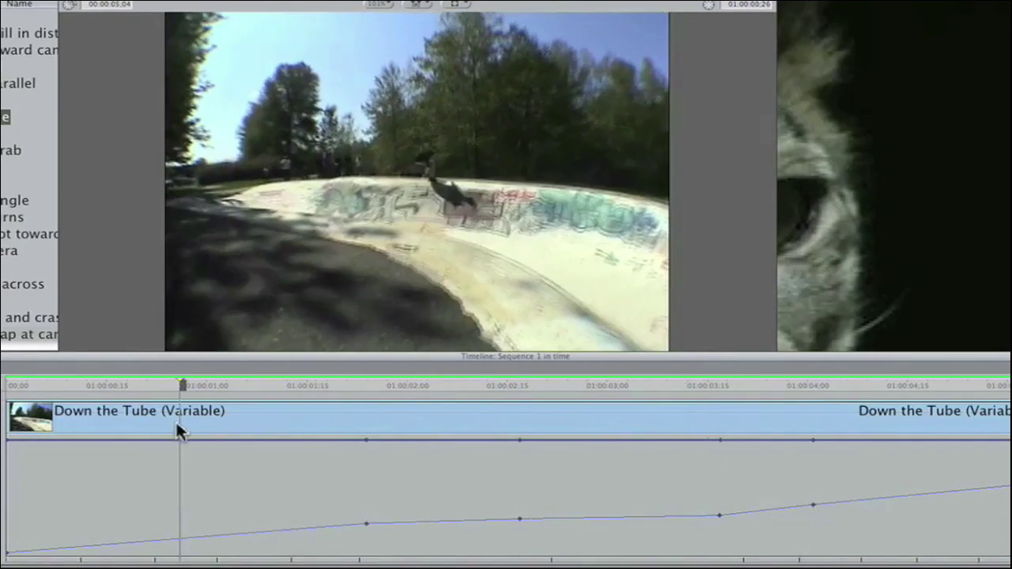
pyautogui.press('space')
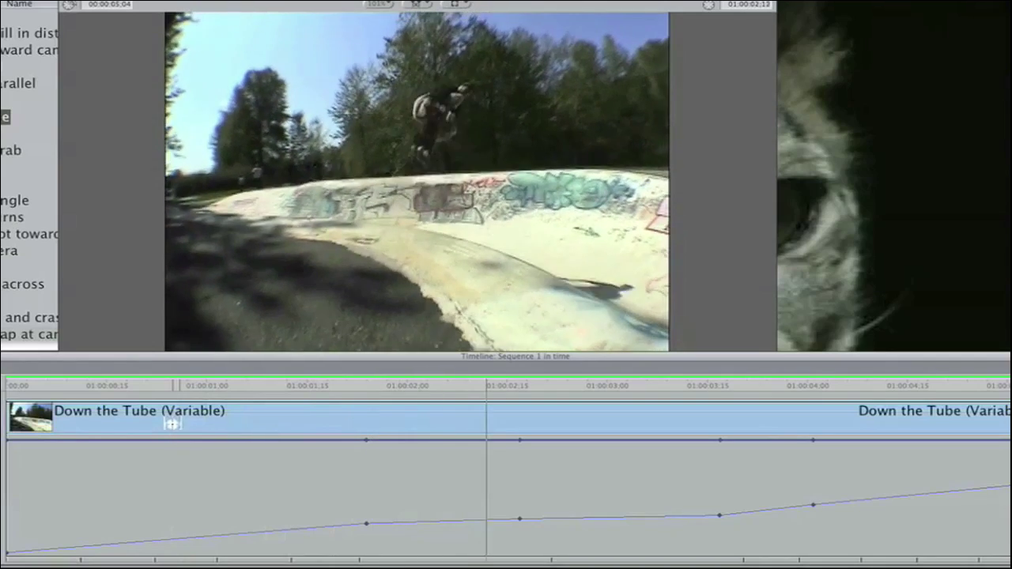
pyautogui.press('space')
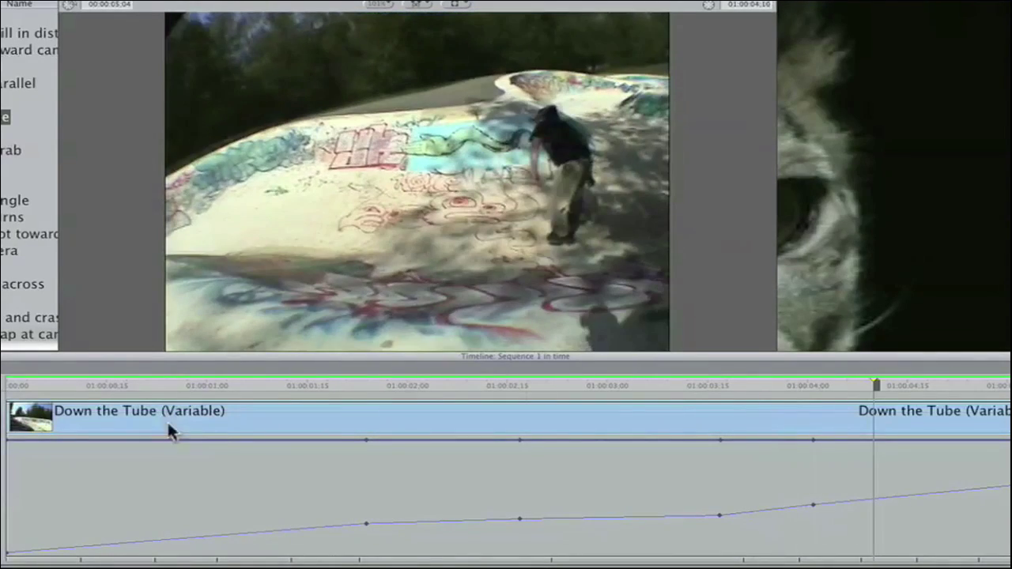
# Step: Scrub to the jump and lower the time-remap keyframe to about 66
pyautogui.moveTo(624, 388); pyautogui.dragTo(715, 405)
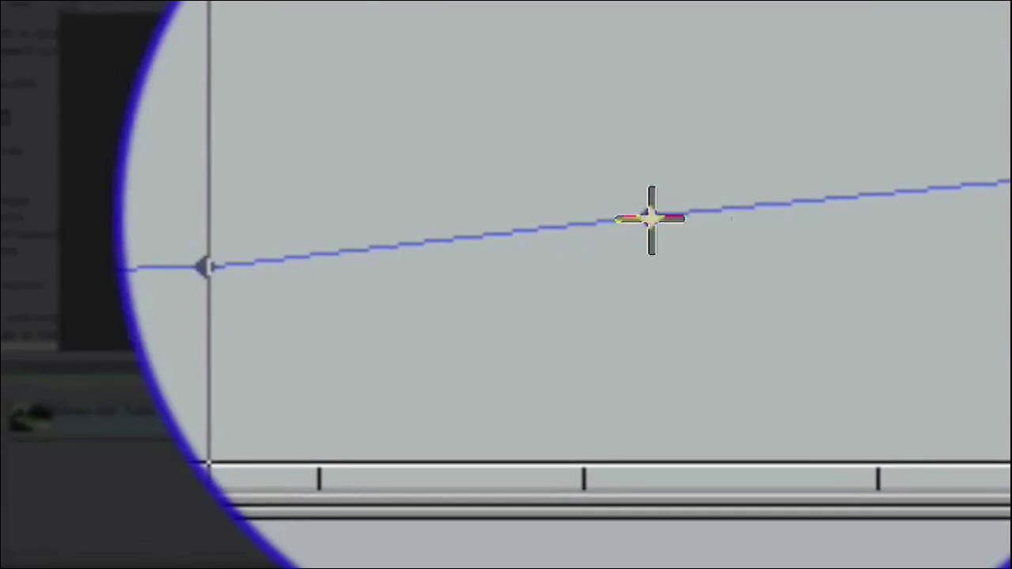
pyautogui.moveTo(650, 220)
pyautogui.mouseDown()
pyautogui.moveTo(654, 267)
pyautogui.moveTo(651, 223)
pyautogui.mouseUp()
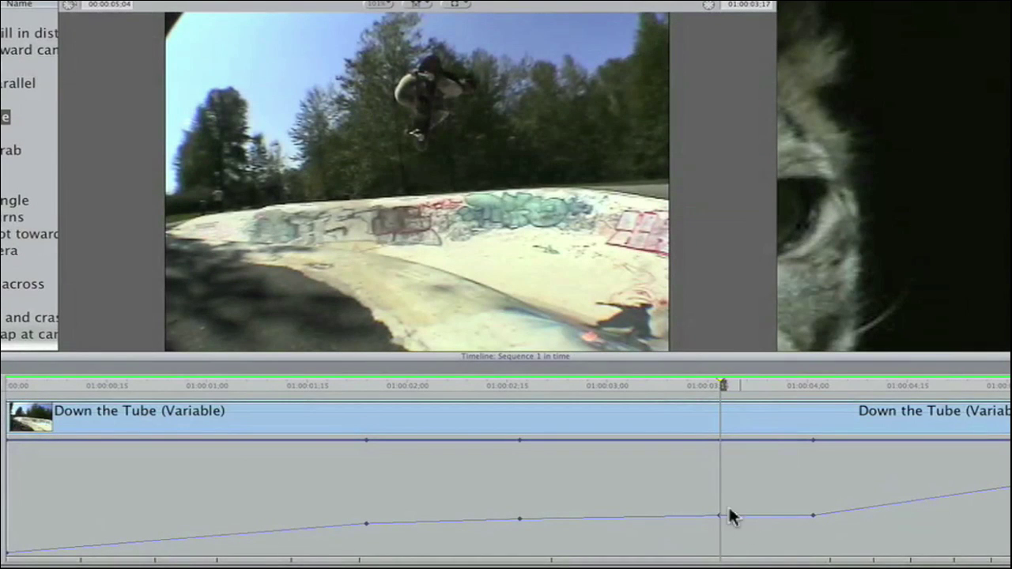
pyautogui.moveTo(722, 383); pyautogui.dragTo(811, 403)
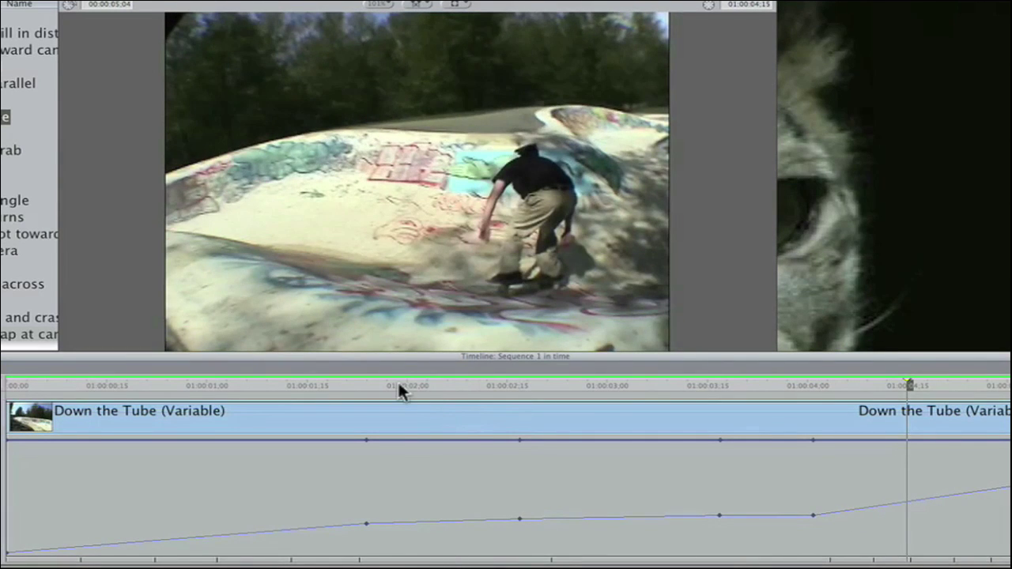
# Step: Play back from 01:00:02:00 to check the steadier speed, then zoom the timeline in
pyautogui.click(399, 385)
pyautogui.press('space')
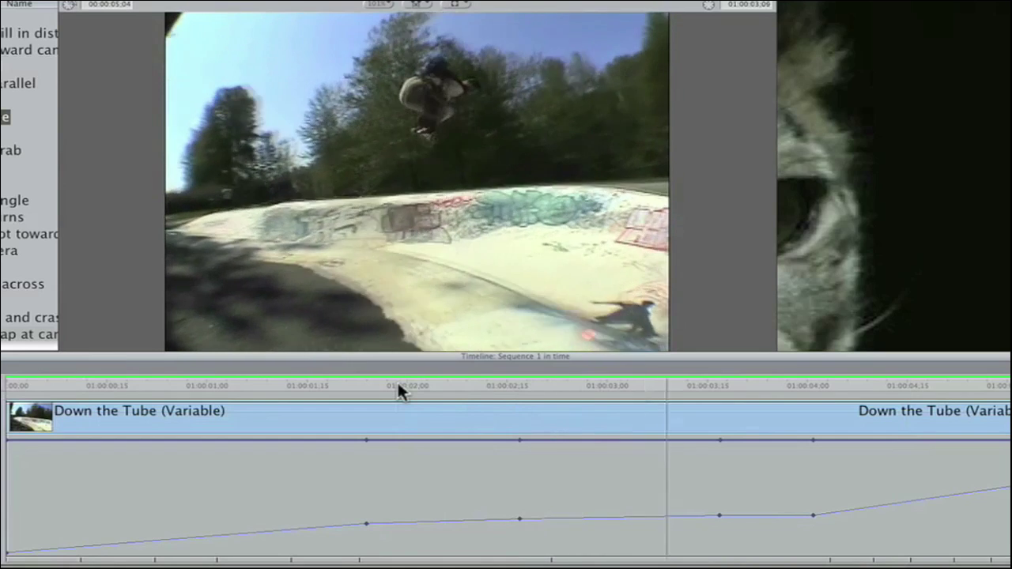
pyautogui.press('space')
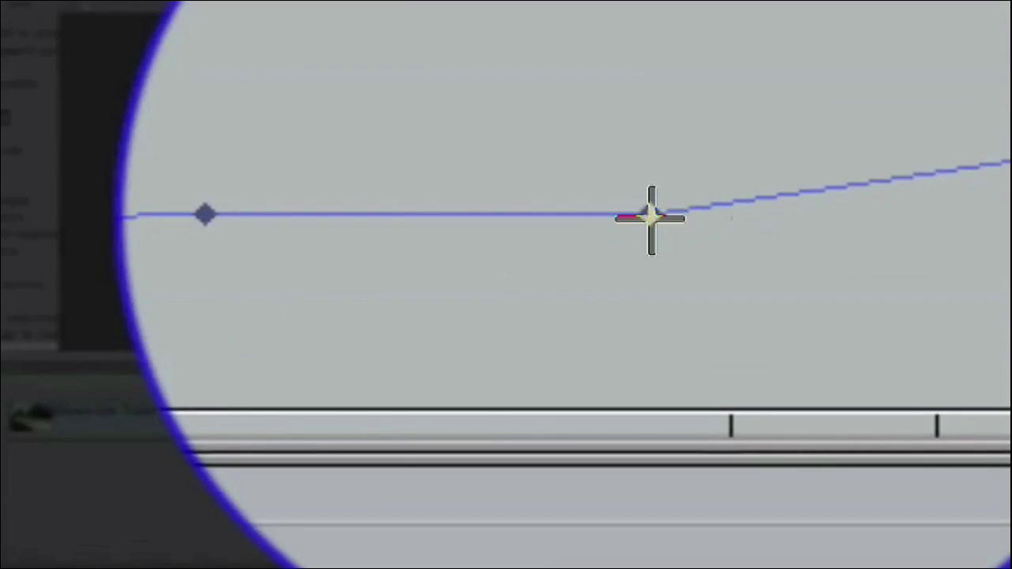
pyautogui.scroll(3, 650, 215)
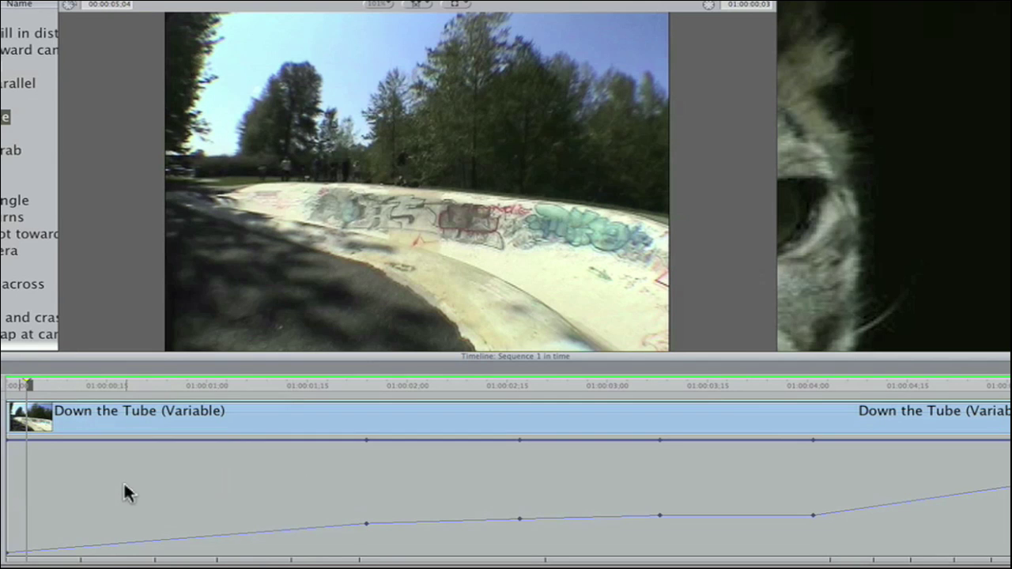
# Step: Choose Crop > Edge Feather from the clip's parameter menu to graph it on the timeline
pyautogui.rightClick(434, 486)
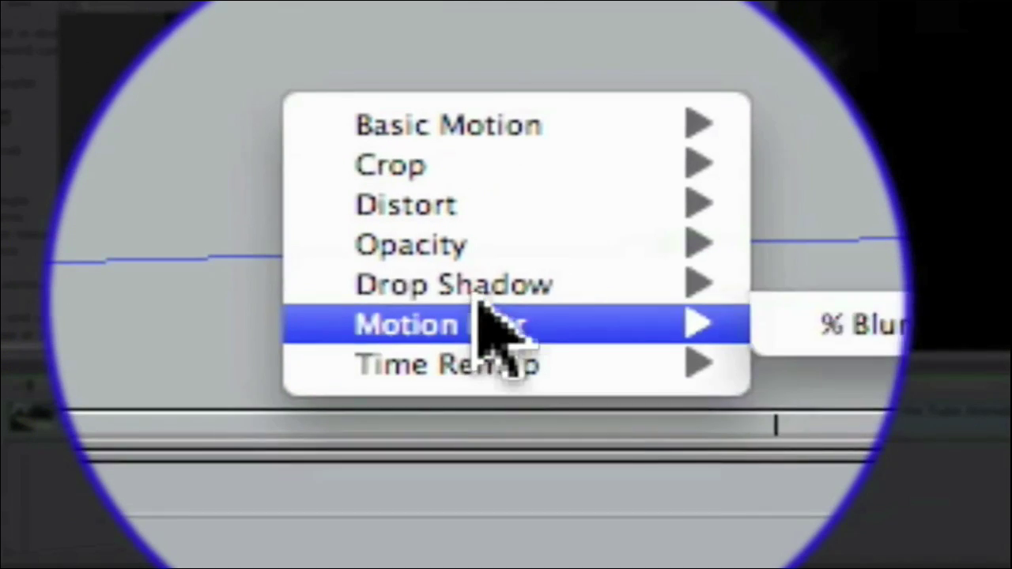
pyautogui.moveTo(582, 215)
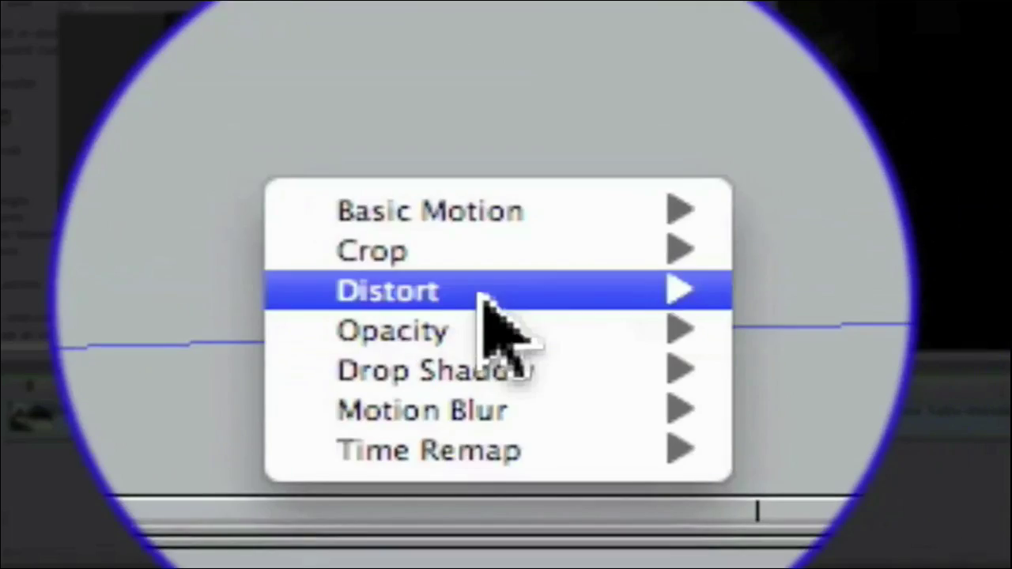
pyautogui.moveTo(482, 298)
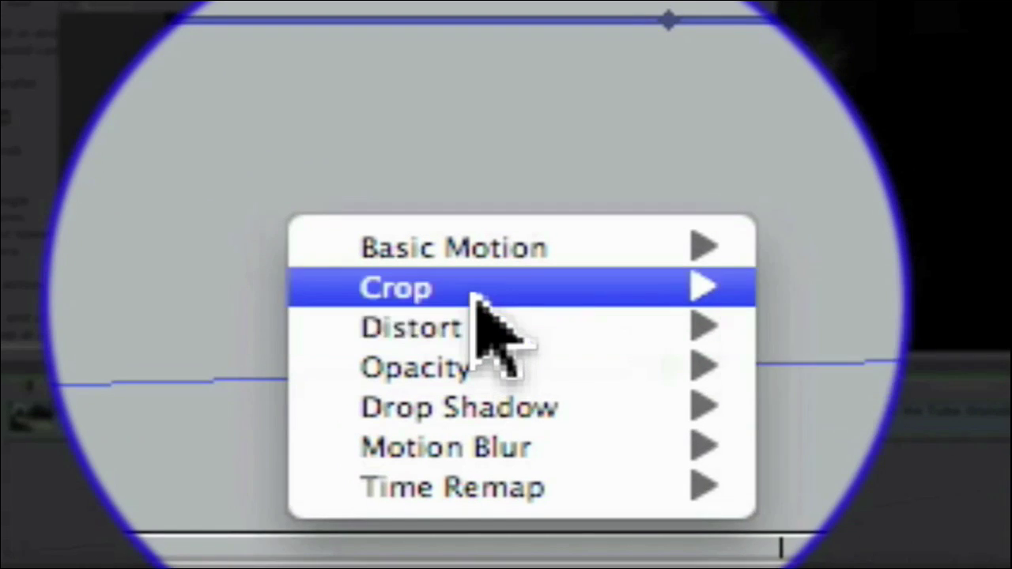
pyautogui.moveTo(454, 261)
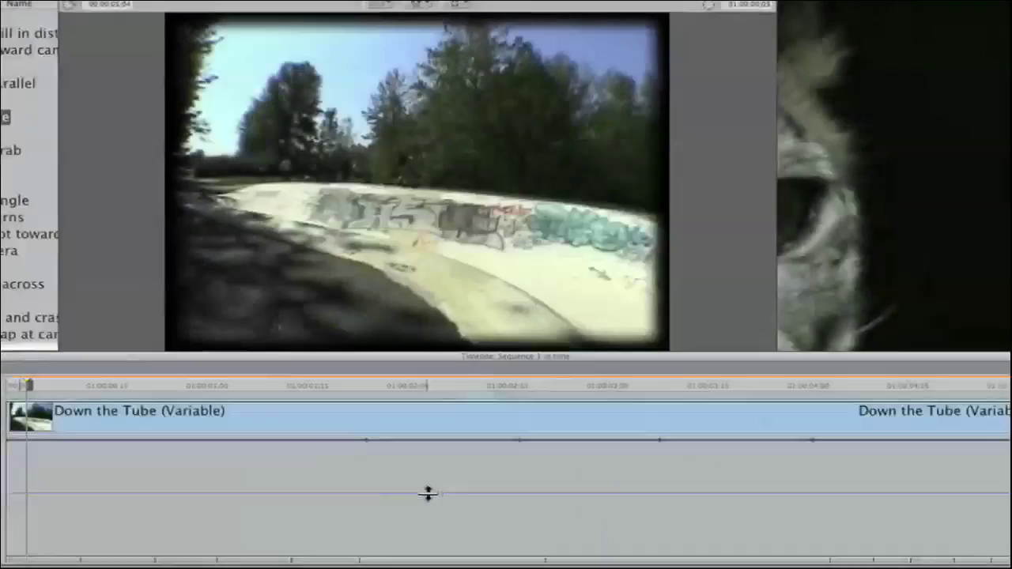
# Step: Drop the Edge Feather line to a low baseline and add a rising keyframe near 01:00:02:00
pyautogui.moveTo(425, 490); pyautogui.dragTo(432, 560)
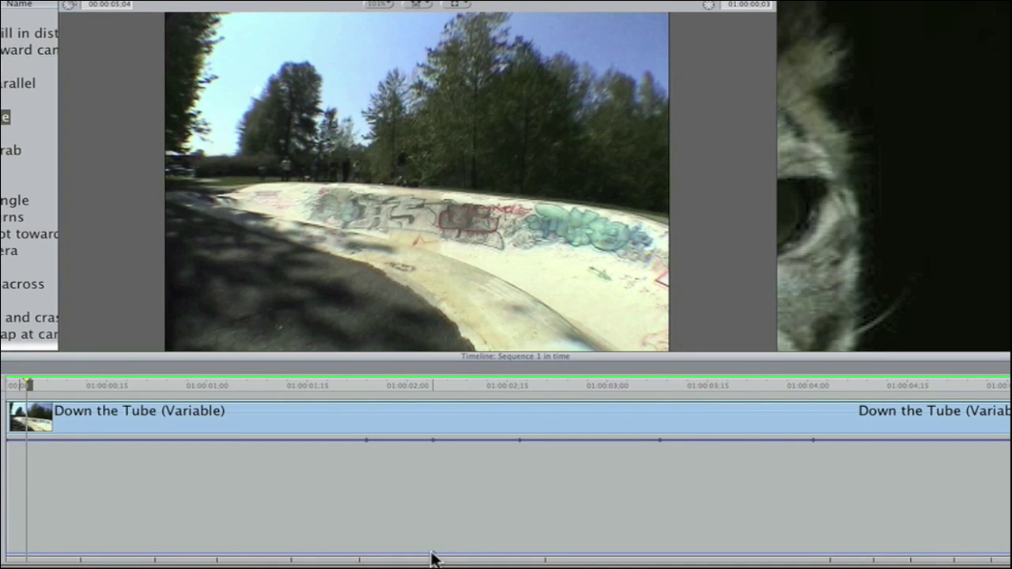
pyautogui.click(433, 551)
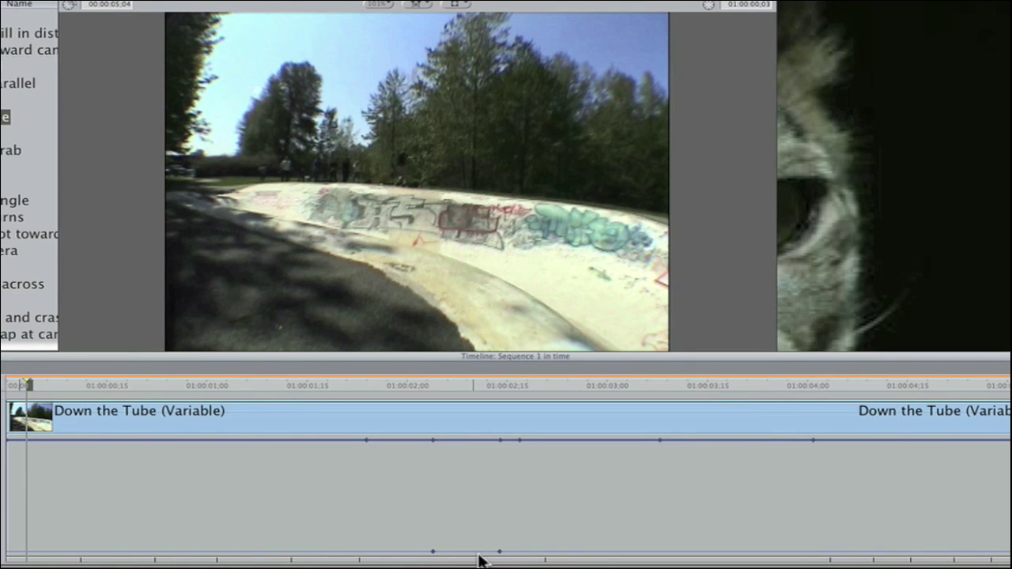
pyautogui.moveTo(501, 551); pyautogui.dragTo(497, 465)
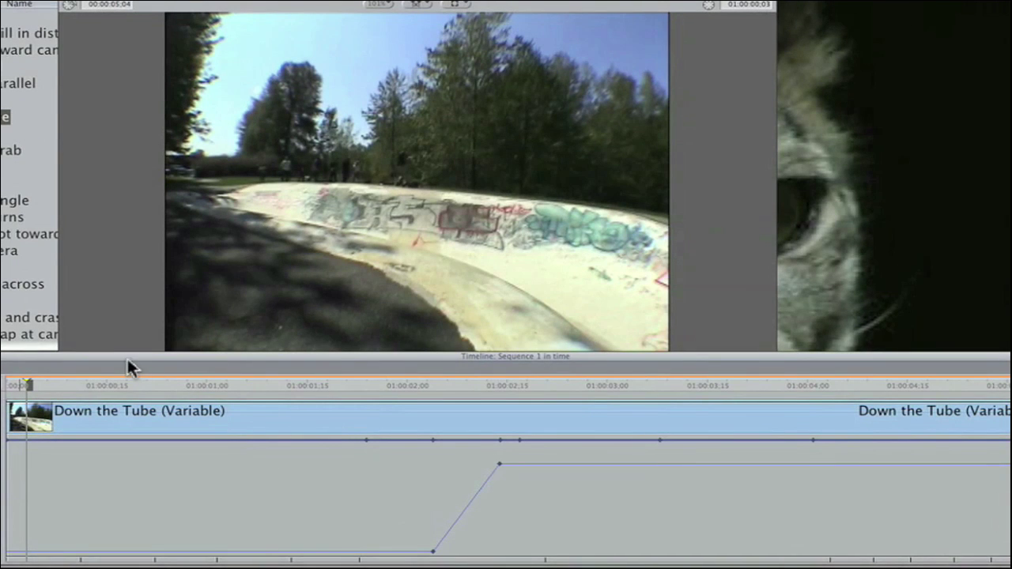
pyautogui.moveTo(61, 390); pyautogui.dragTo(525, 462)
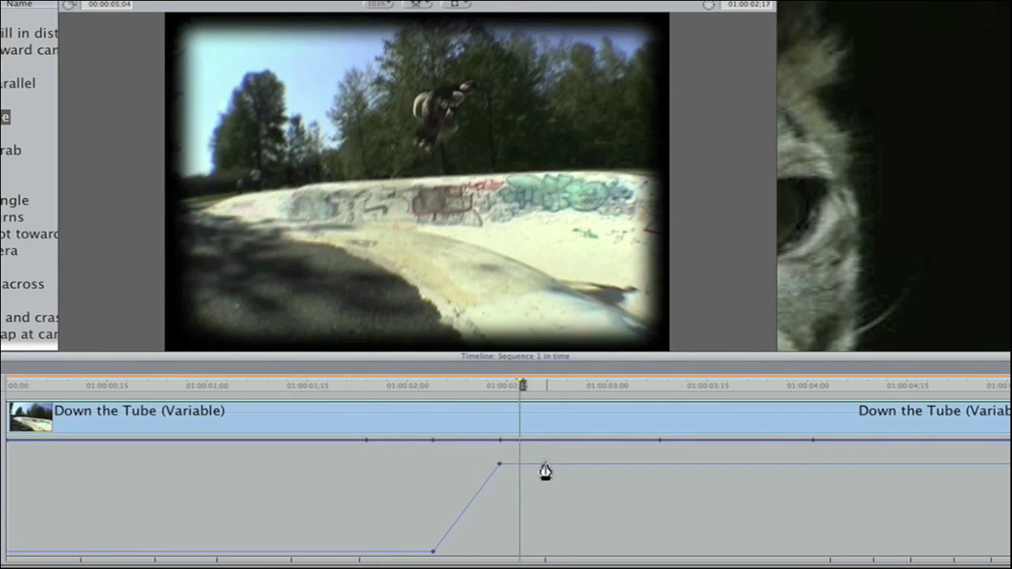
# Step: Shape the feather keyframes into a full peak, a dip and a return to 100, then play back
pyautogui.moveTo(546, 464); pyautogui.dragTo(547, 554)
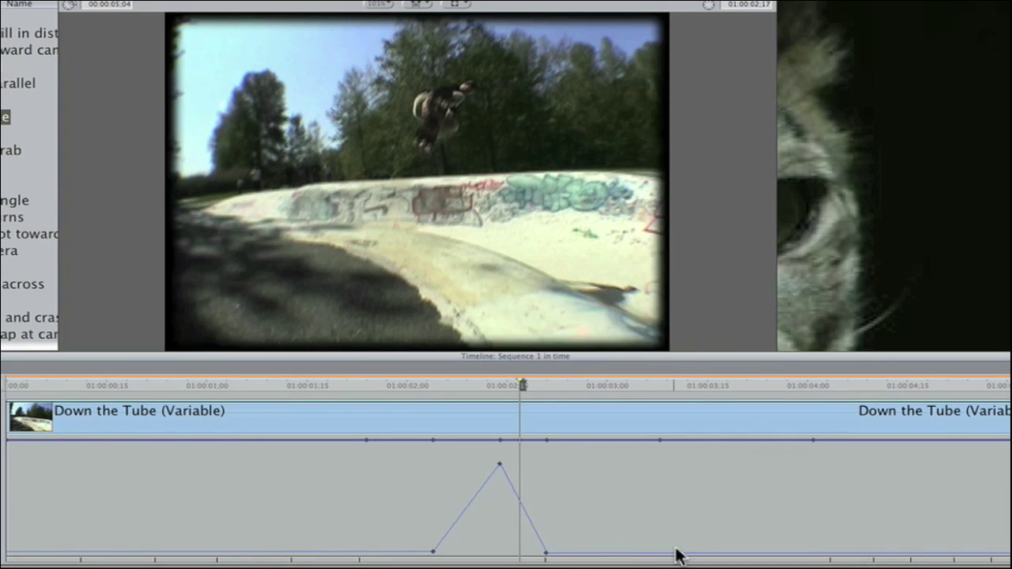
pyautogui.moveTo(645, 553); pyautogui.dragTo(629, 437)
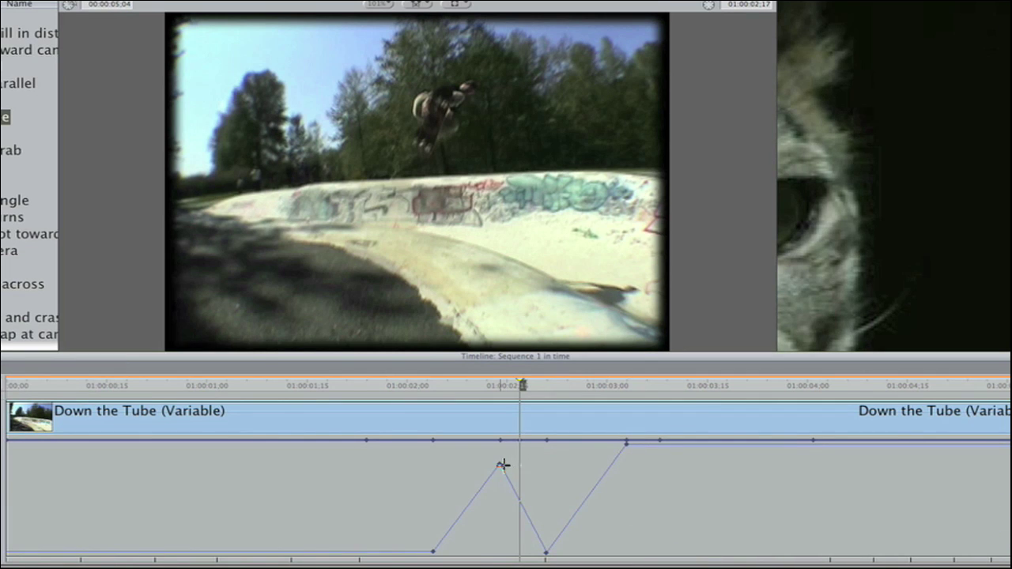
pyautogui.moveTo(499, 465); pyautogui.dragTo(498, 443)
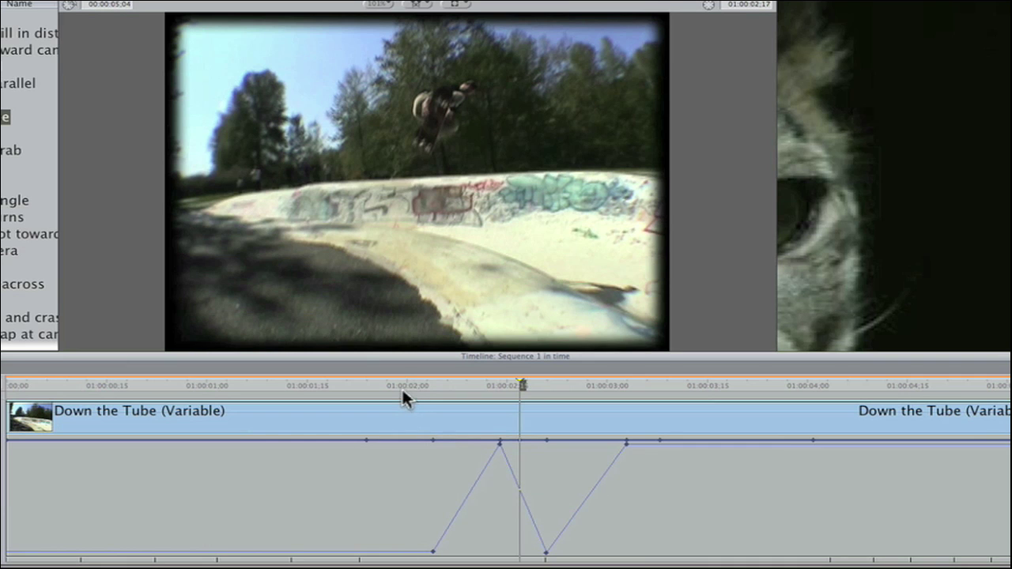
pyautogui.moveTo(402, 387); pyautogui.dragTo(650, 427)
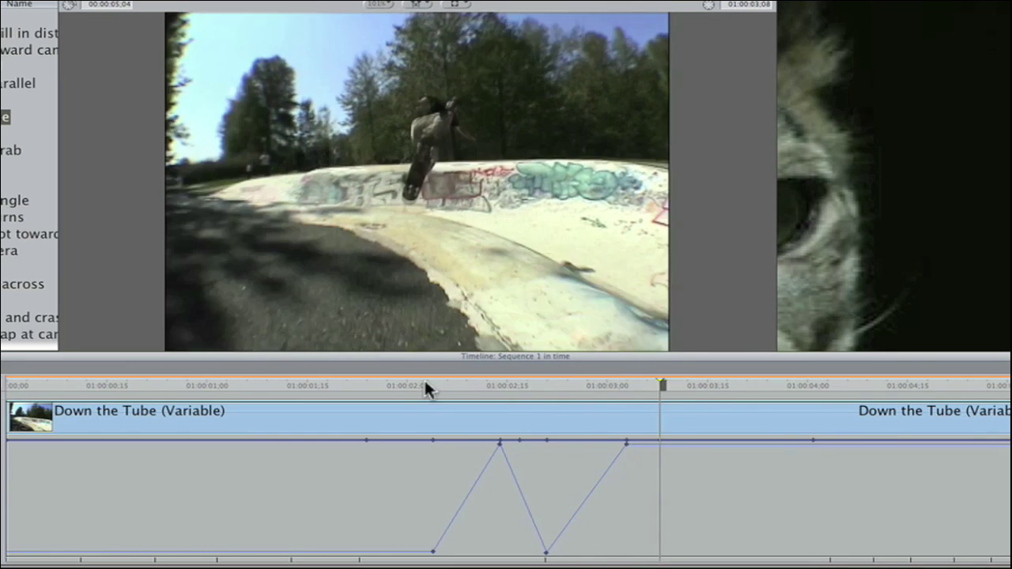
pyautogui.press('space')
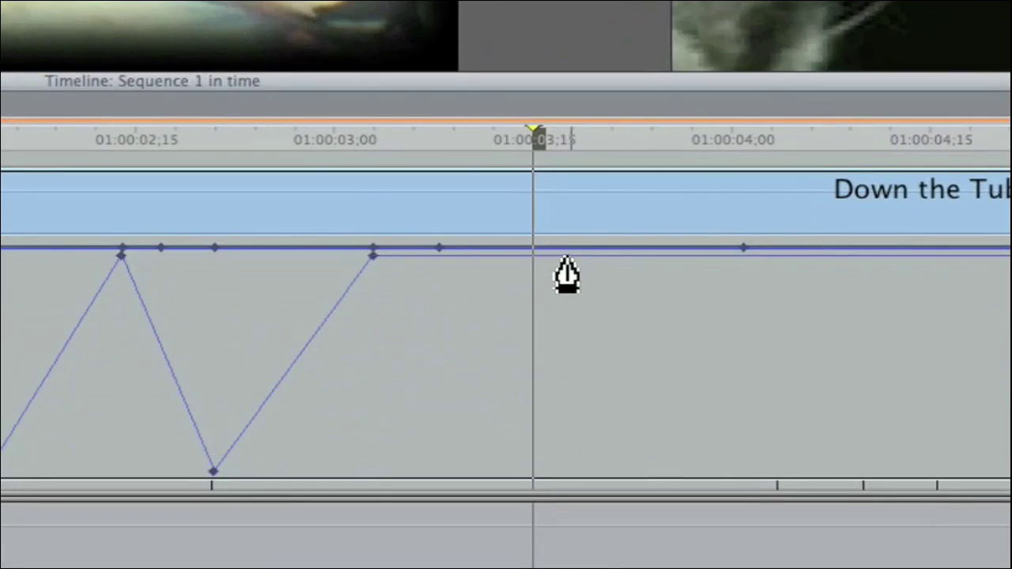
# Step: Add a keyframe pulled down to 0, then raise the following flat section to about 23
pyautogui.keyDown('alt'); pyautogui.click(725, 442); pyautogui.keyUp('alt')
pyautogui.moveTo(569, 257); pyautogui.dragTo(570, 472)
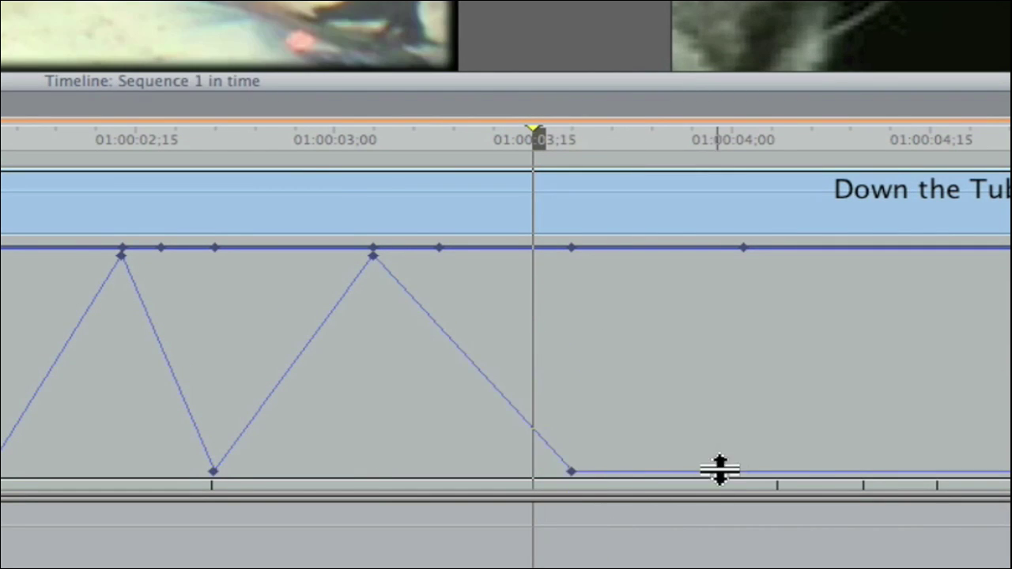
pyautogui.moveTo(786, 473); pyautogui.dragTo(771, 255)
pyautogui.click(796, 456)
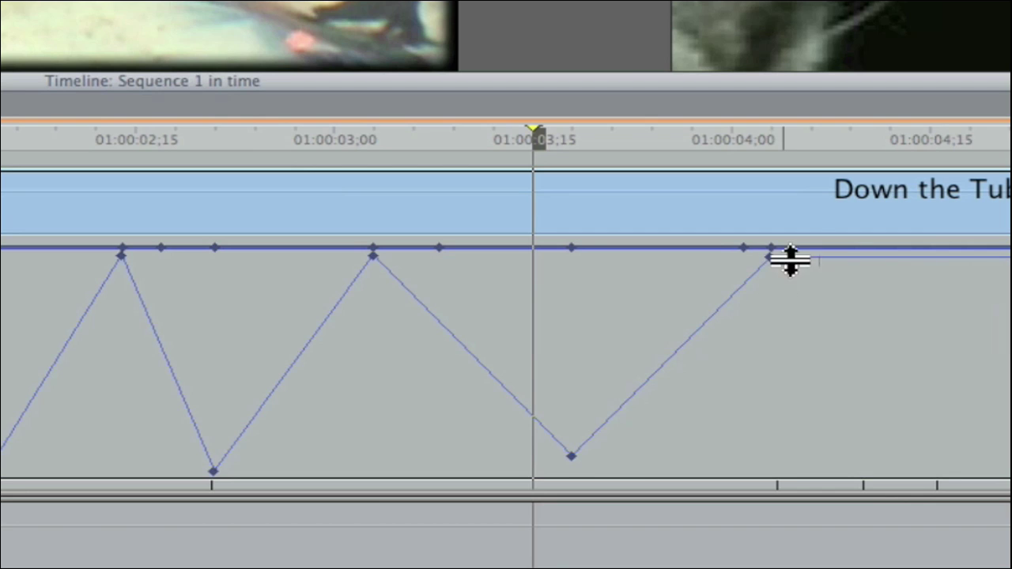
# Step: Add a keyframe near the clip's end and pull it down, then move the playhead earlier
pyautogui.click(955, 257)
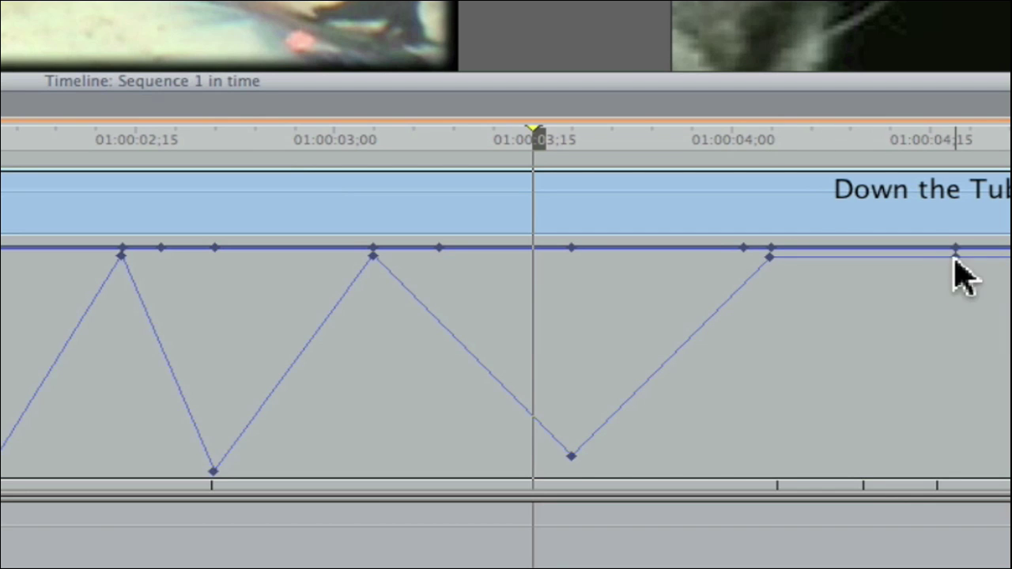
pyautogui.keyDown('alt'); pyautogui.click(955, 257); pyautogui.keyUp('alt')
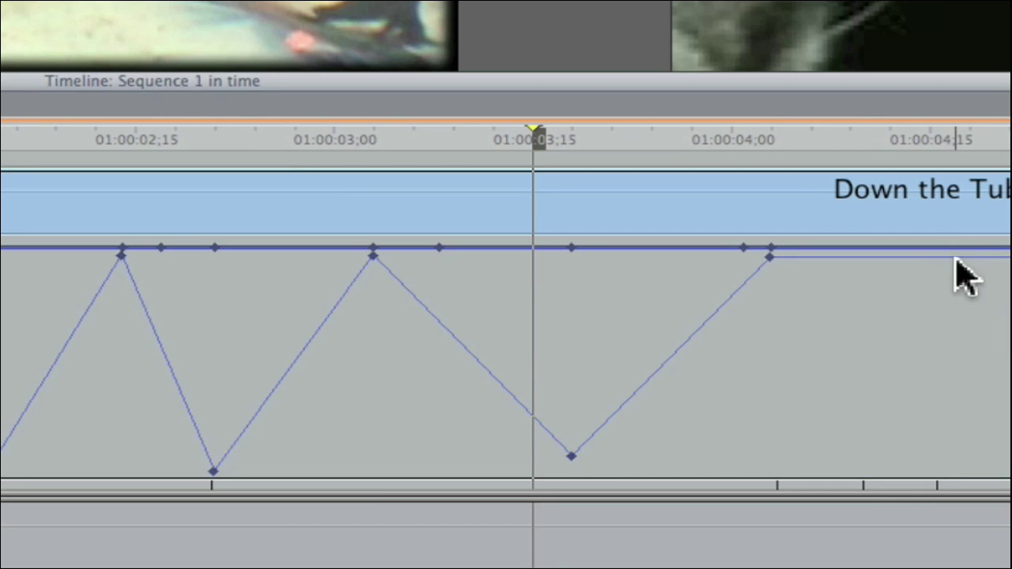
pyautogui.click(954, 257)
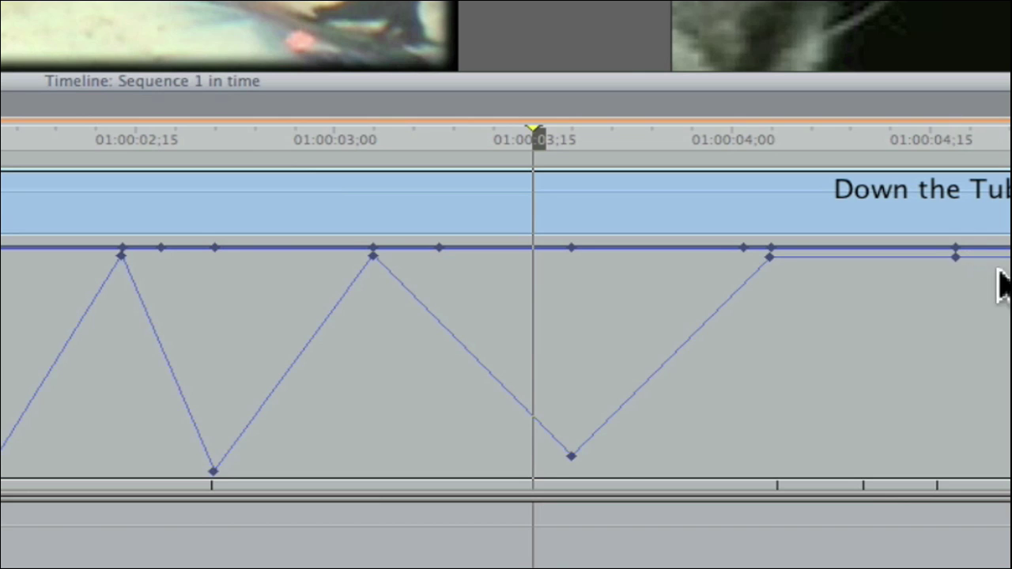
pyautogui.keyDown('alt'); pyautogui.click(955, 257); pyautogui.keyUp('alt')
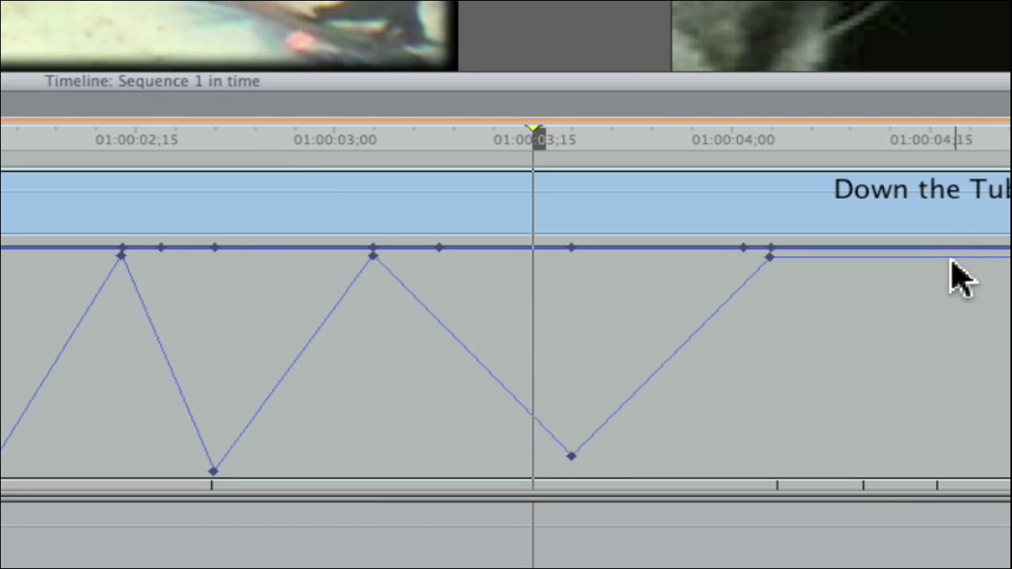
pyautogui.moveTo(955, 257); pyautogui.dragTo(937, 469)
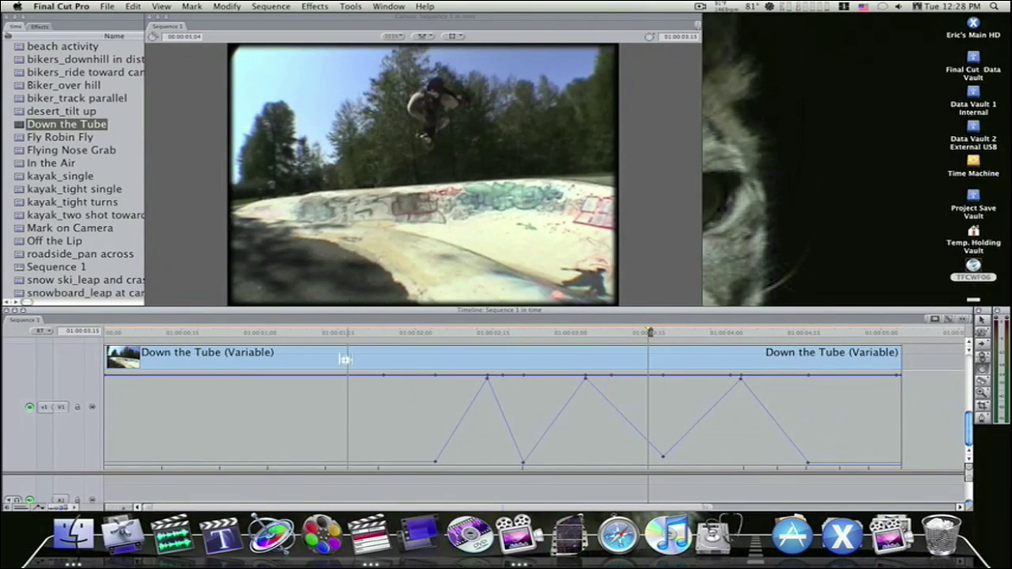
pyautogui.click(332, 335)
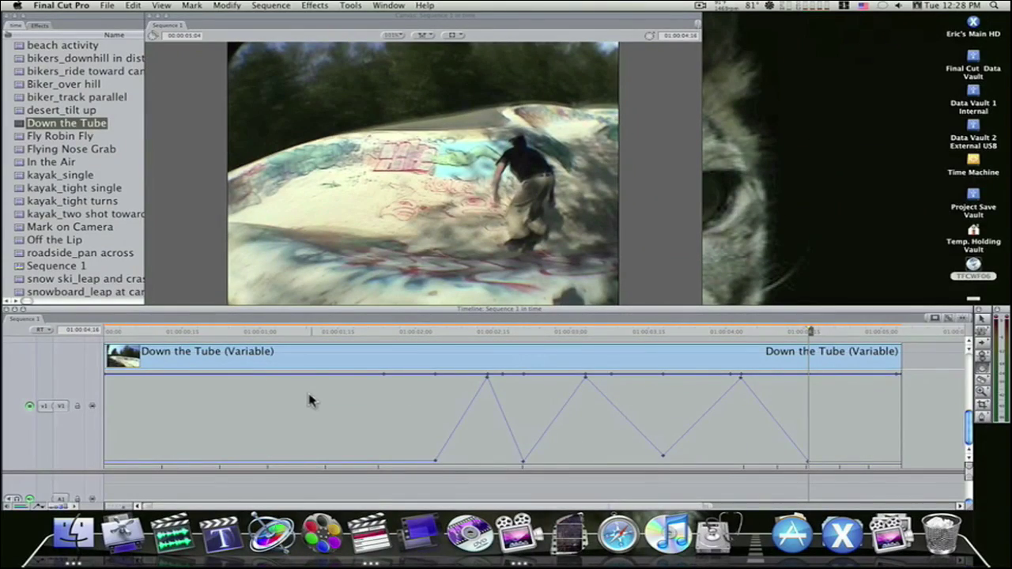
# Step: Show the clip's Motion Blur % Blur line on the timeline
pyautogui.rightClick(310, 400)
pyautogui.moveTo(322, 437)
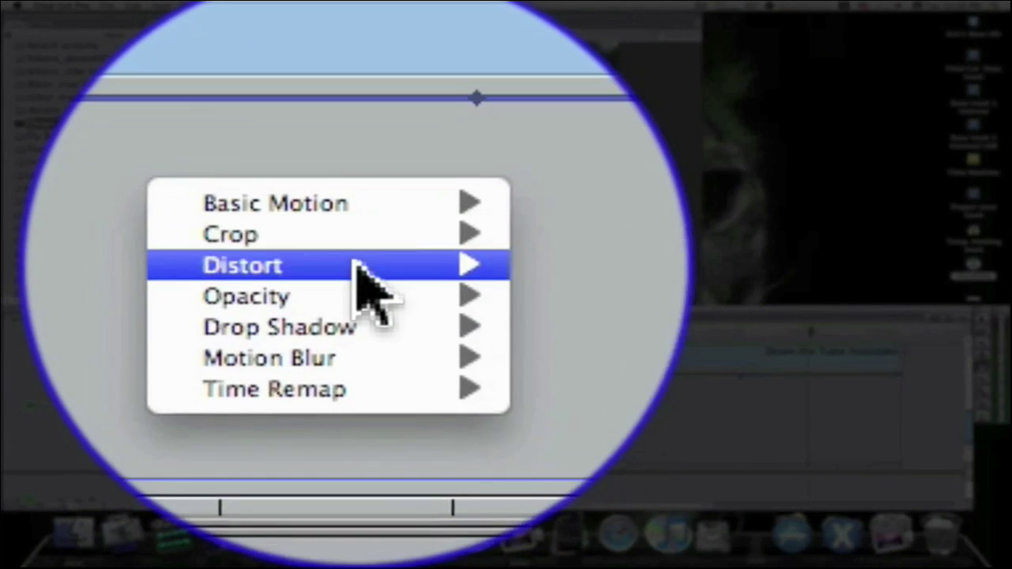
pyautogui.moveTo(361, 285)
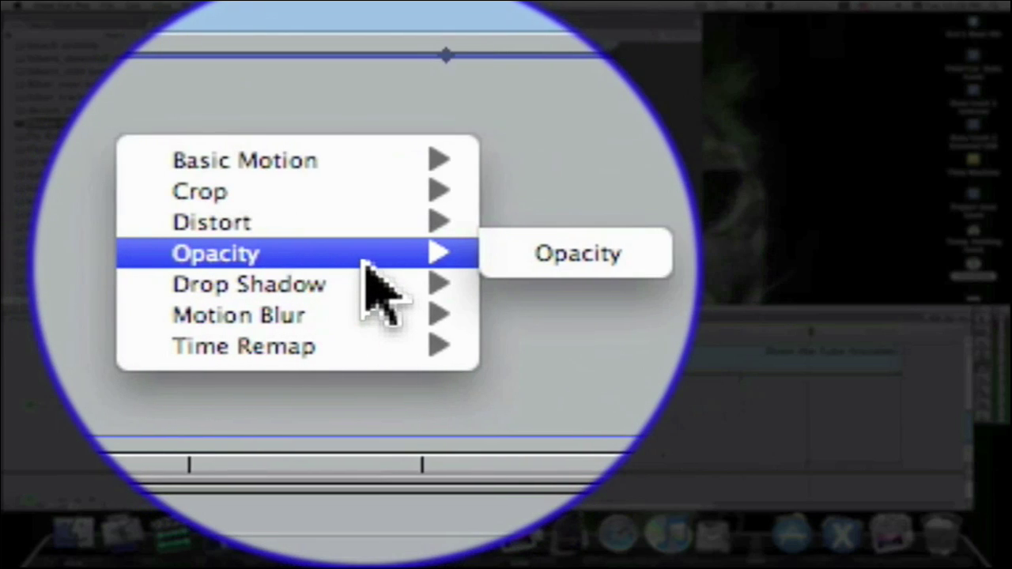
pyautogui.moveTo(363, 266)
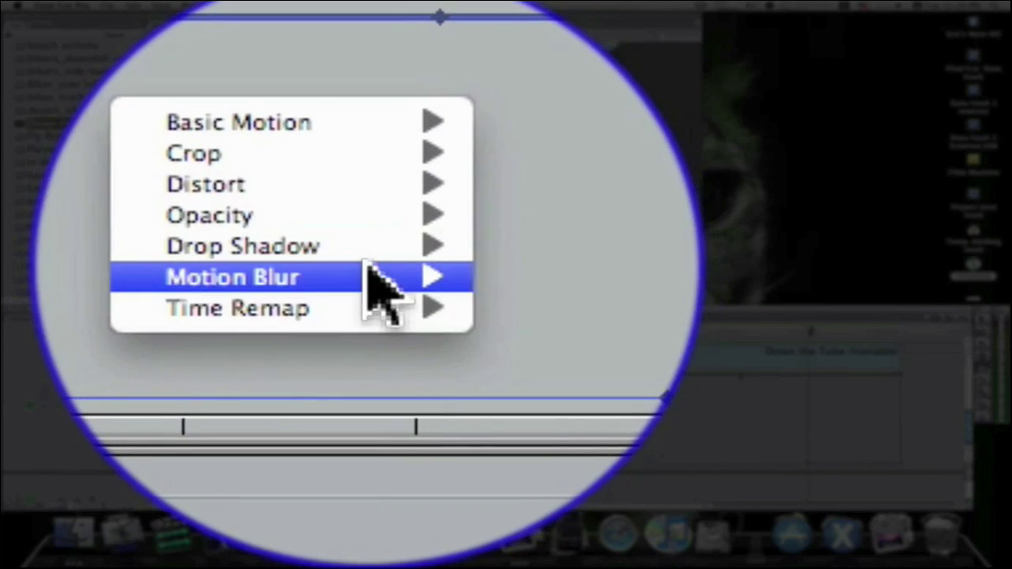
pyautogui.moveTo(384, 298)
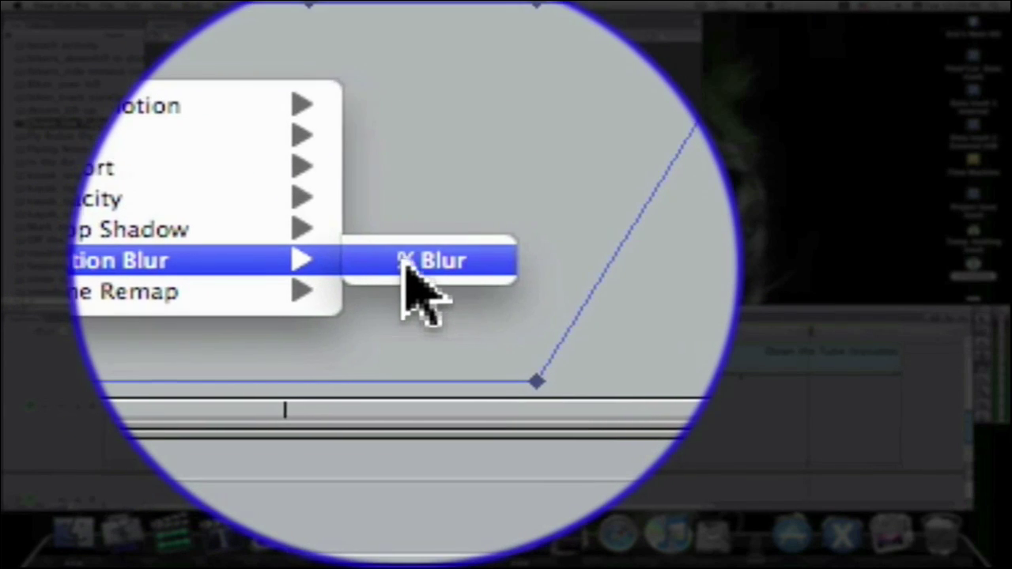
pyautogui.click(398, 263)
# Step: Ramp the motion blur up mid-clip and bring the playhead near the clip's end
pyautogui.moveTo(382, 332)
pyautogui.mouseDown()
pyautogui.moveTo(356, 333)
pyautogui.moveTo(386, 340)
pyautogui.mouseUp()
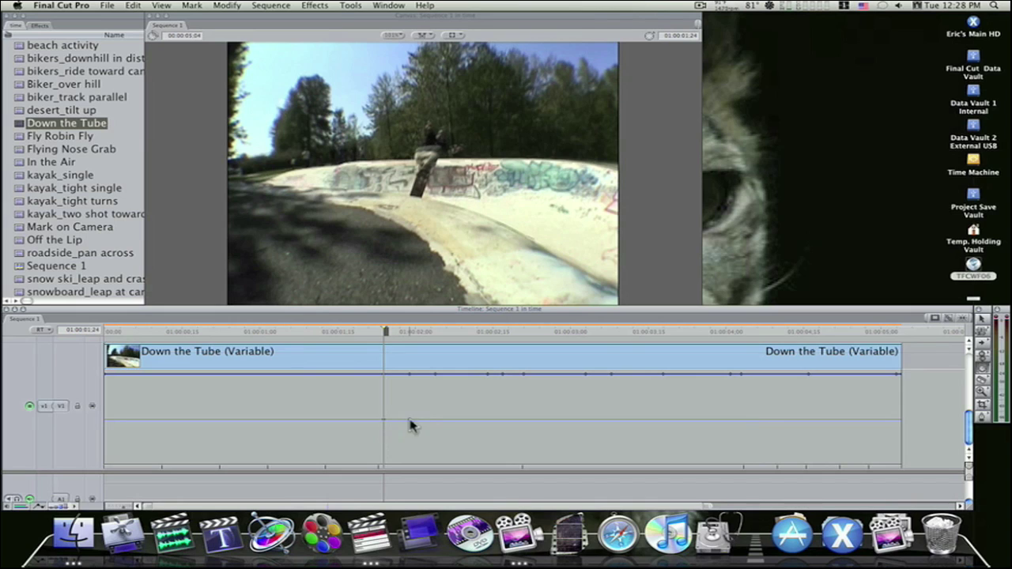
pyautogui.moveTo(410, 420); pyautogui.dragTo(408, 388)
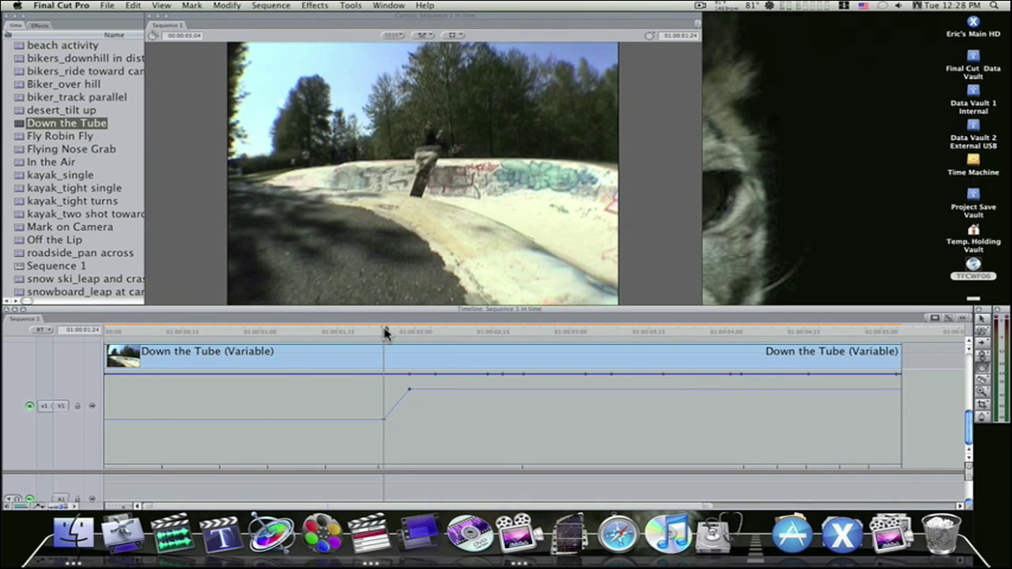
pyautogui.moveTo(386, 333); pyautogui.dragTo(785, 349)
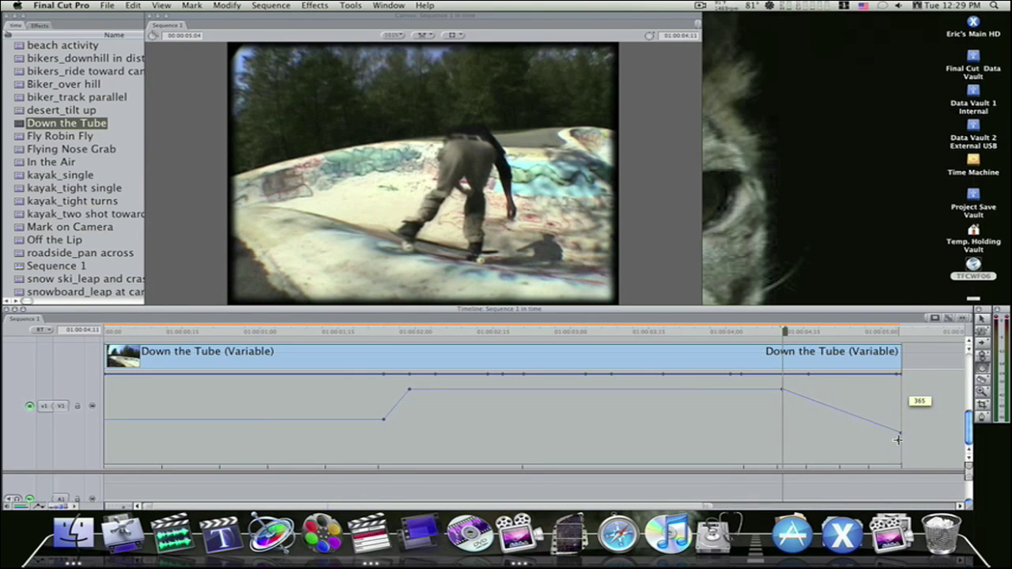
pyautogui.moveTo(782, 333); pyautogui.dragTo(625, 345)
# Step: Show the clip's Basic Motion Scale line on the timeline
pyautogui.rightClick(484, 263)
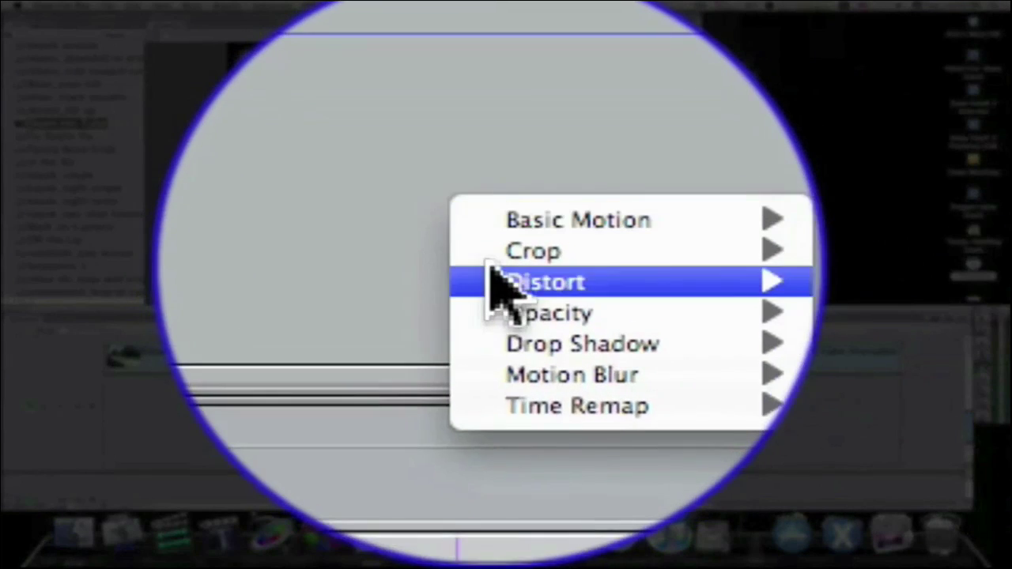
pyautogui.moveTo(506, 291)
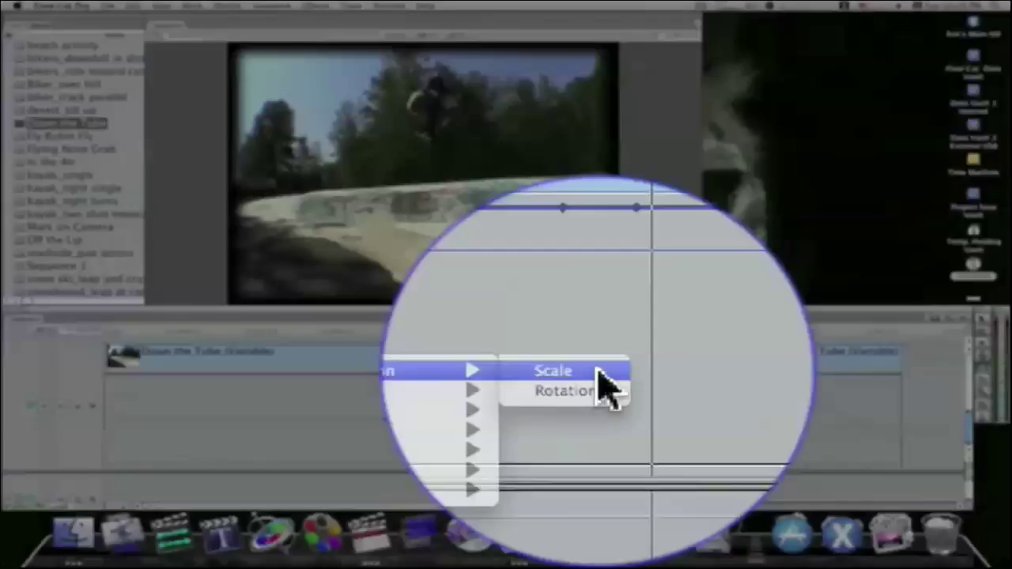
pyautogui.click(600, 381)
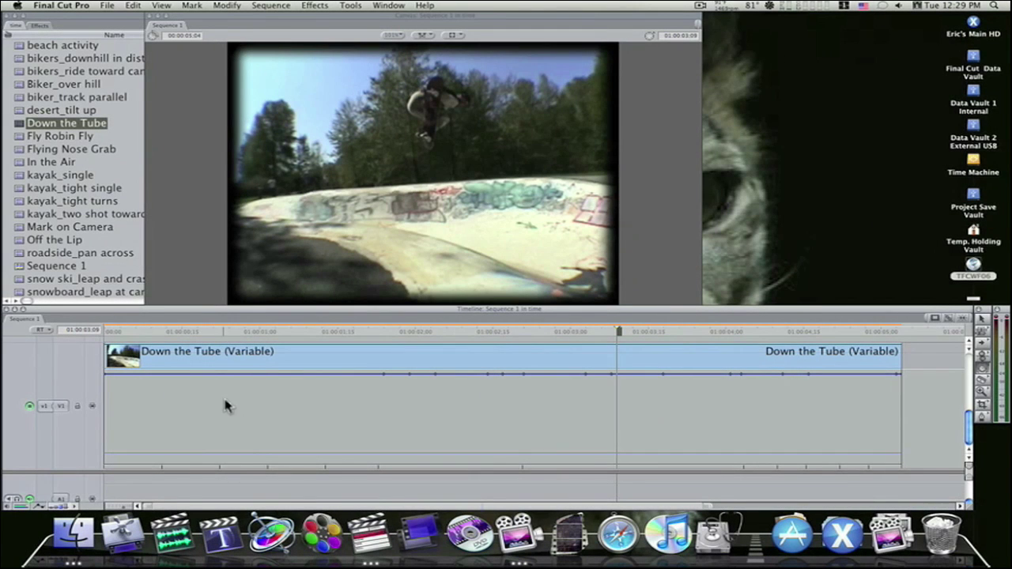
# Step: Drag scale keyframes so the shrunken picture swells to two peaks
pyautogui.moveTo(256, 453)
pyautogui.mouseDown()
pyautogui.moveTo(260, 434)
pyautogui.moveTo(256, 462)
pyautogui.mouseUp()
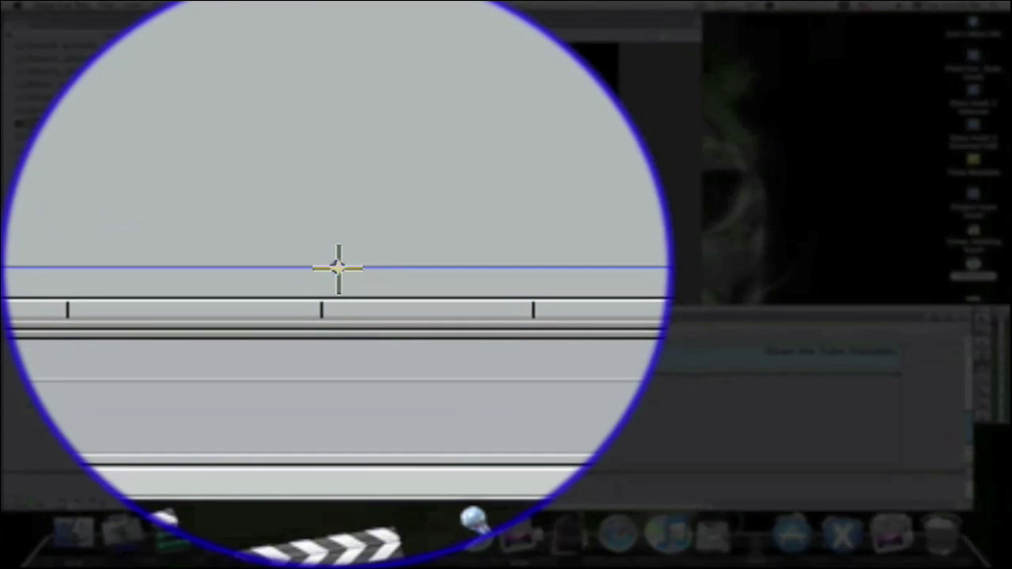
pyautogui.moveTo(222, 457); pyautogui.dragTo(223, 439)
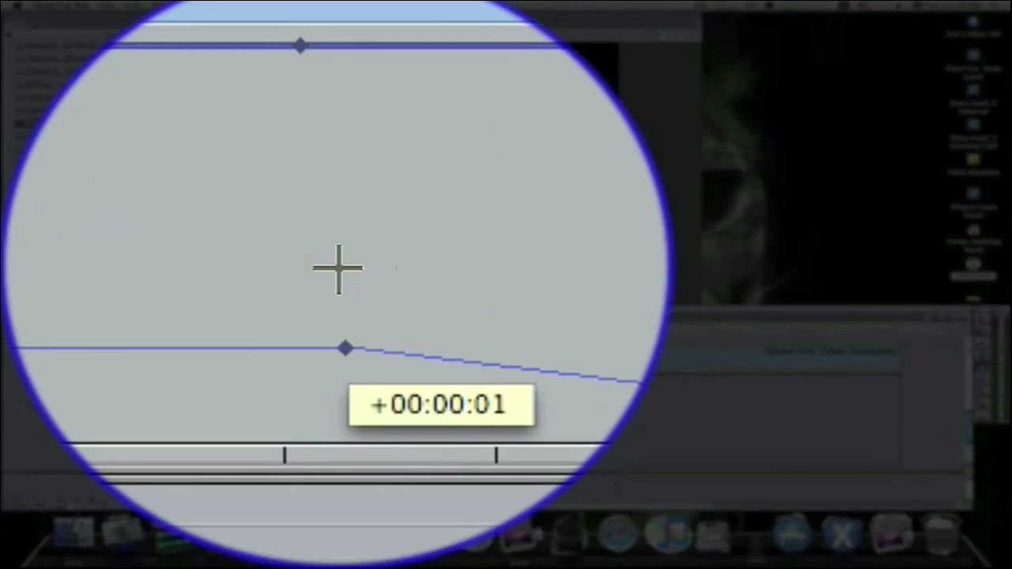
pyautogui.moveTo(338, 269); pyautogui.dragTo(339, 266)
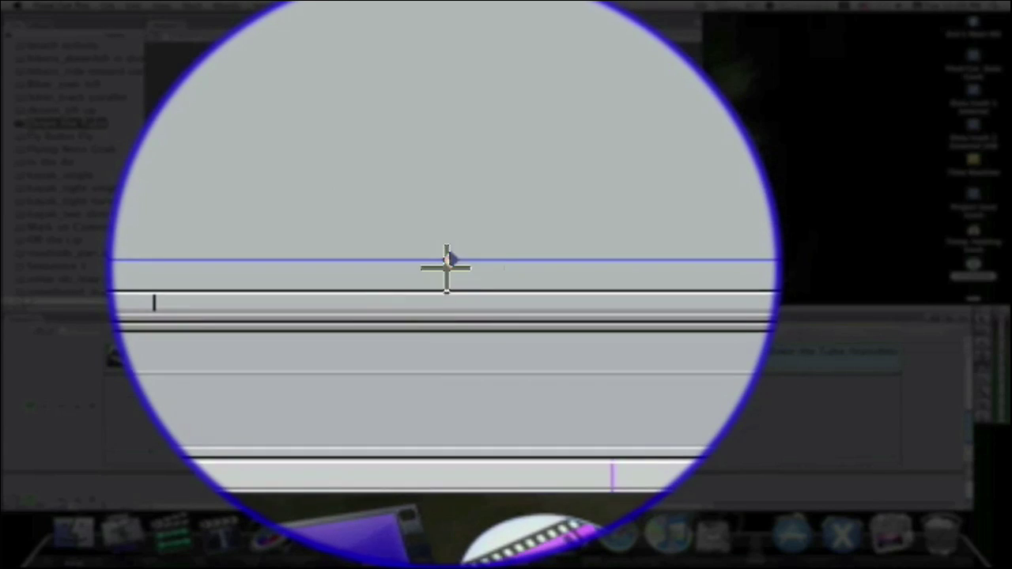
pyautogui.moveTo(447, 267); pyautogui.dragTo(445, 269)
# Step: Play the sequence from the start and again from 01:00:03:06 to review the scale changes
pyautogui.press('Home')
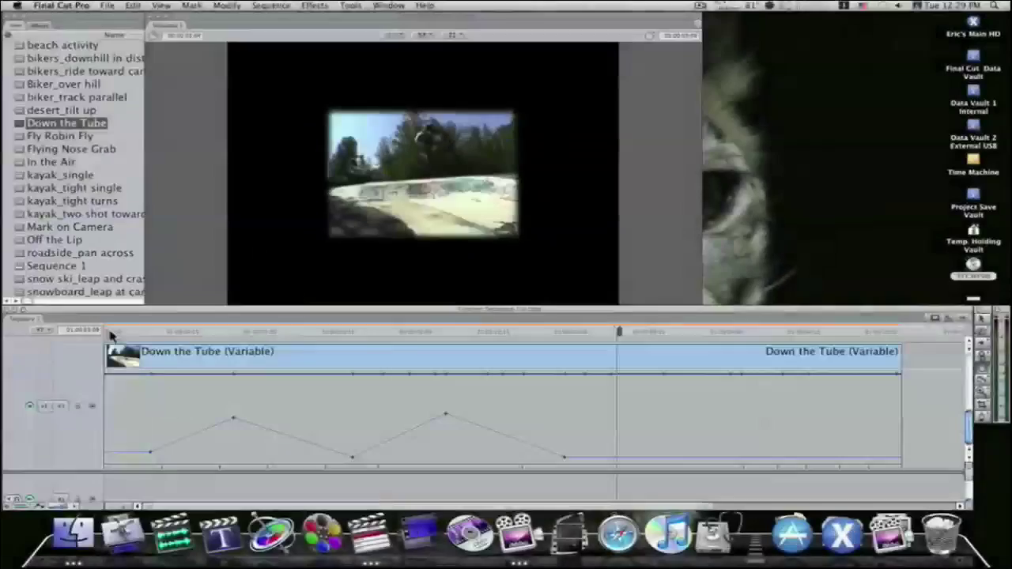
pyautogui.press('space')
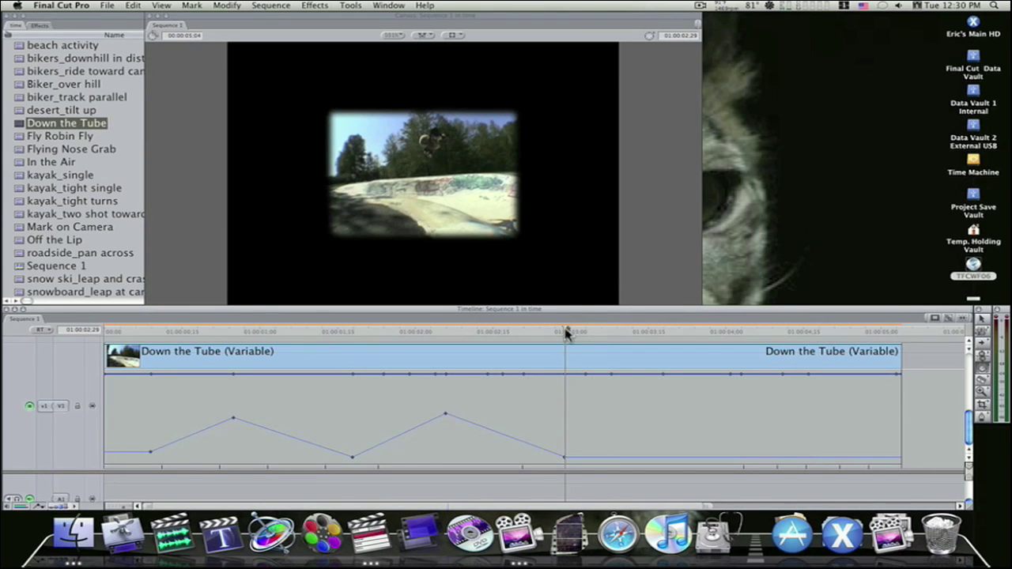
pyautogui.moveTo(567, 332); pyautogui.dragTo(201, 395)
pyautogui.press('space')
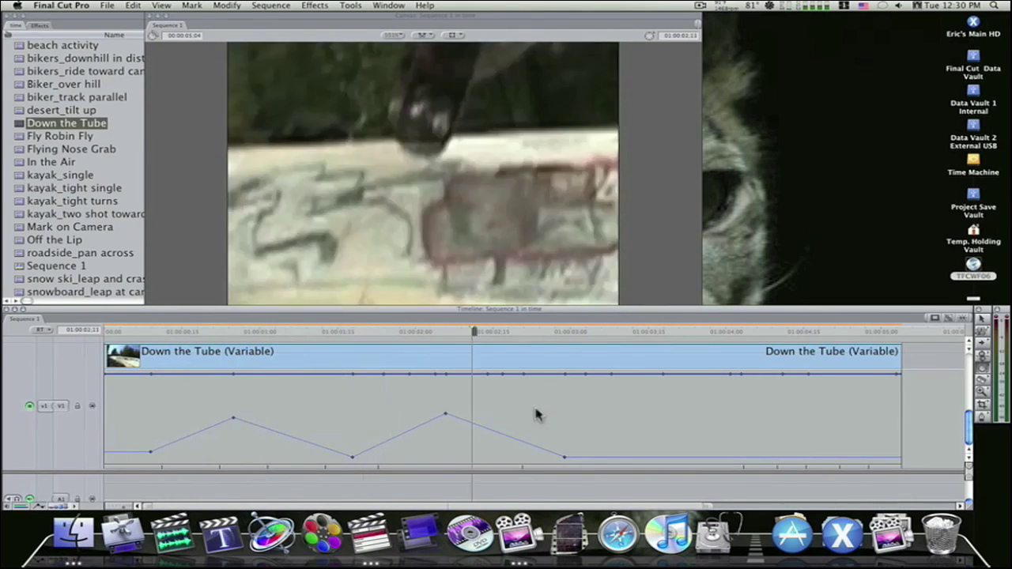
pyautogui.press('space')
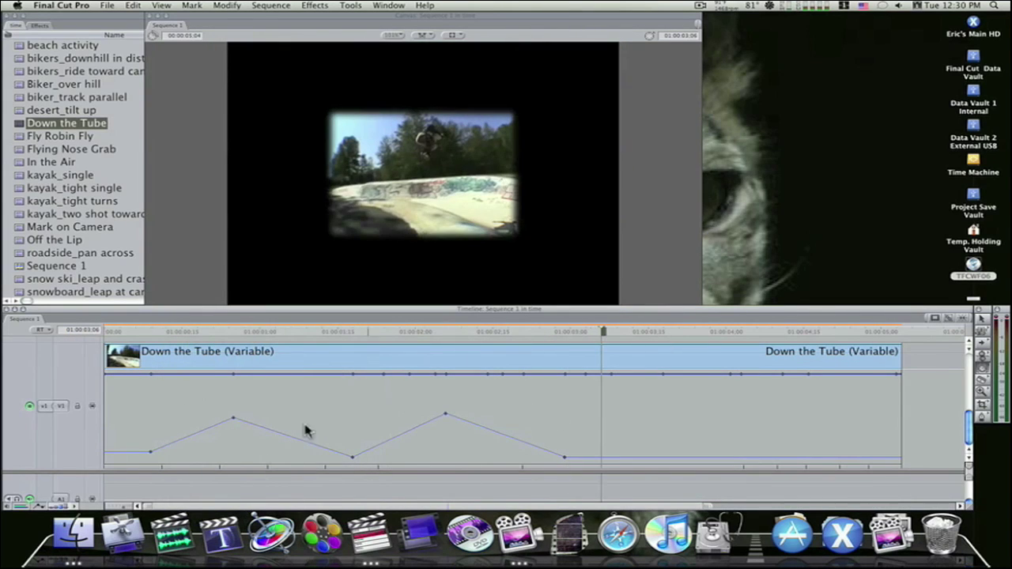
# Step: Hide the timeline keyframes, switch the window layout and open the clip's Motion tab in a widened Viewer
pyautogui.click(21, 509)
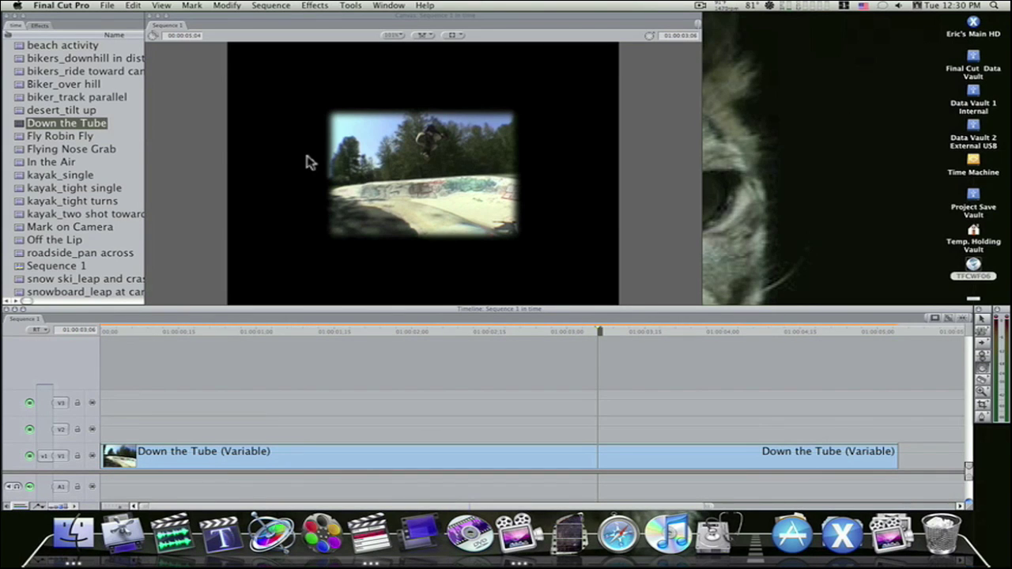
pyautogui.hotkey('ctrl', 'u')
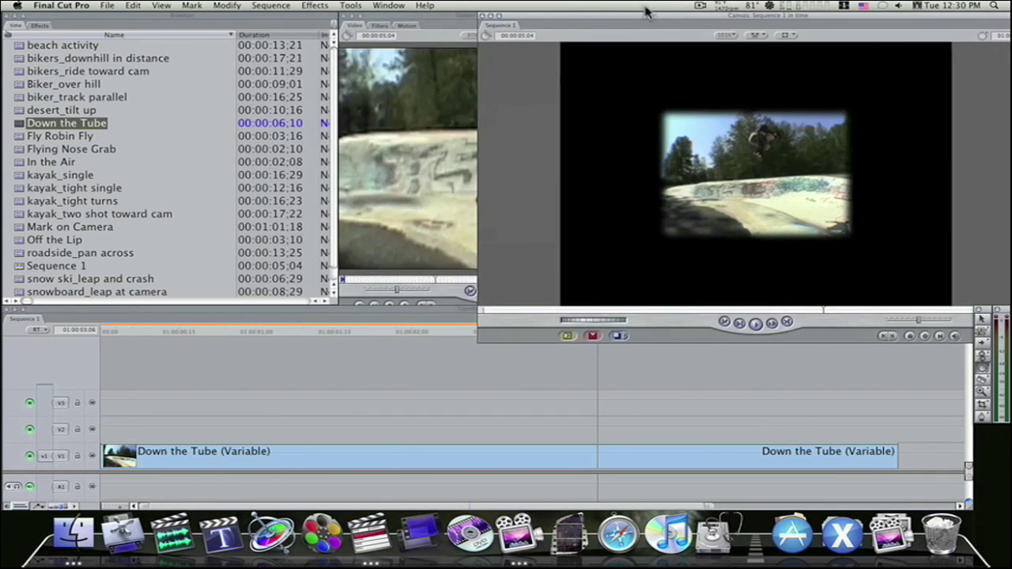
pyautogui.click(406, 25)
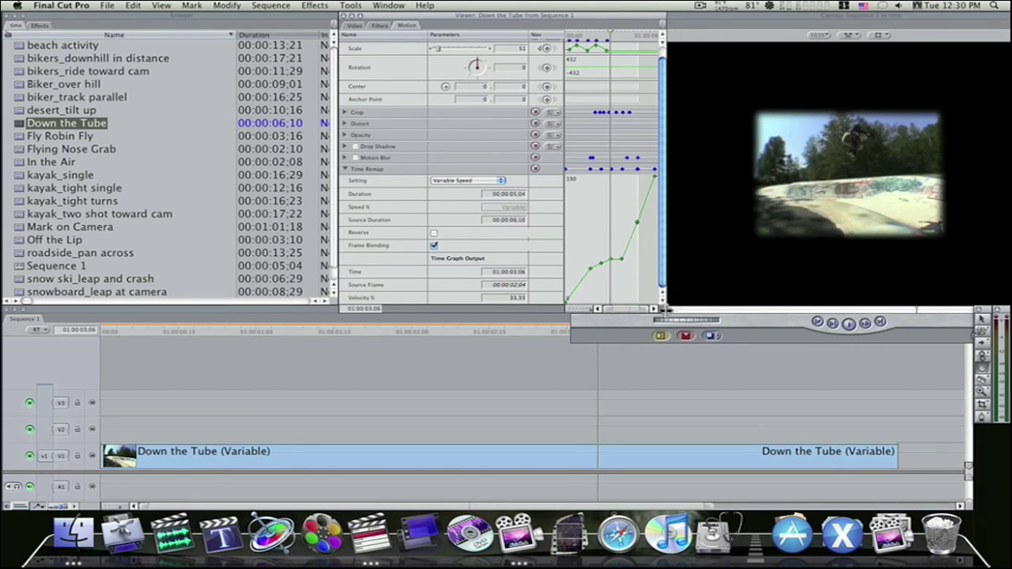
pyautogui.moveTo(664, 309); pyautogui.dragTo(872, 308)
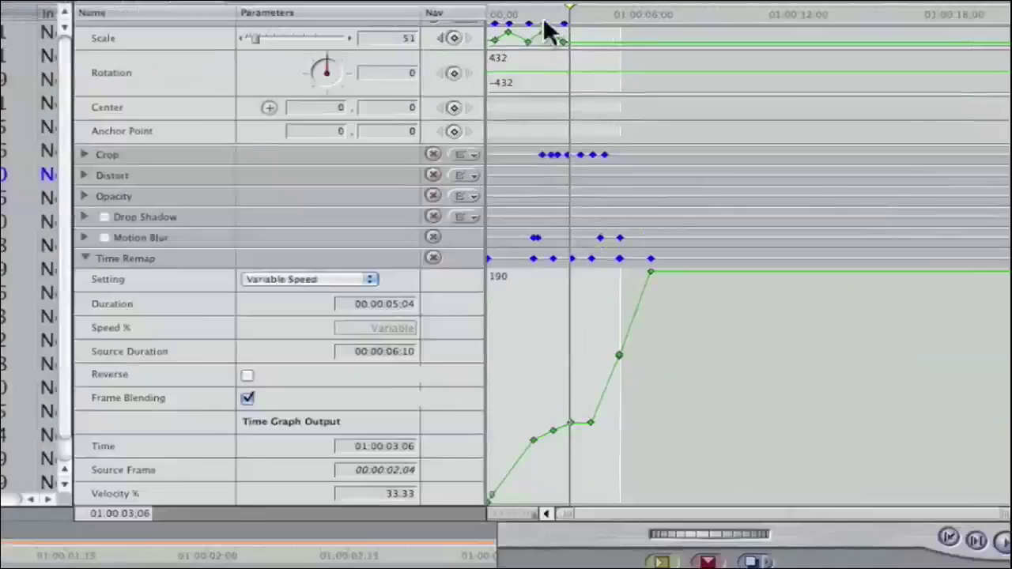
# Step: Expand the Crop and Motion Blur parameters in the Viewer
pyautogui.scroll(1, 707, 375)
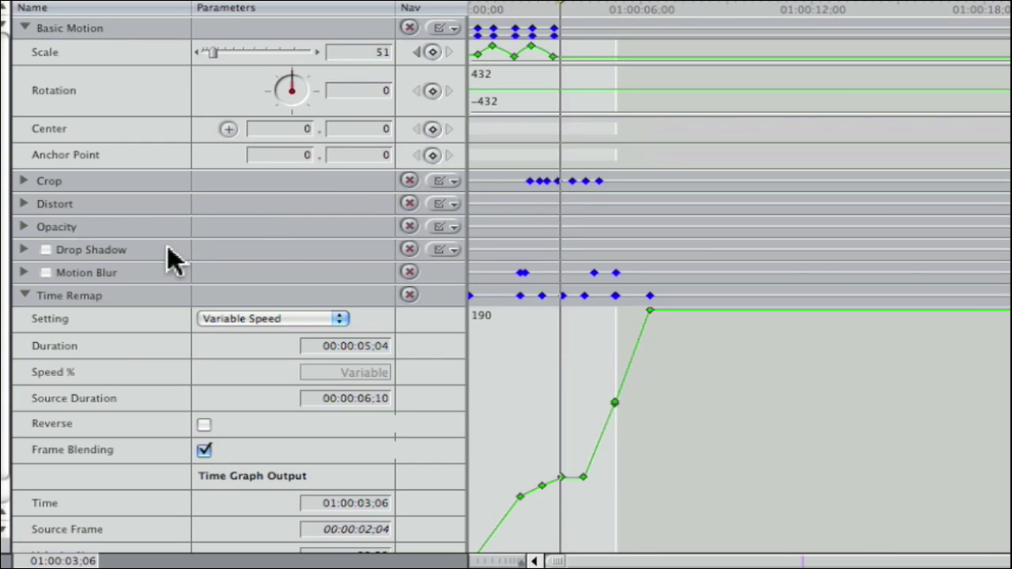
pyautogui.click(24, 181)
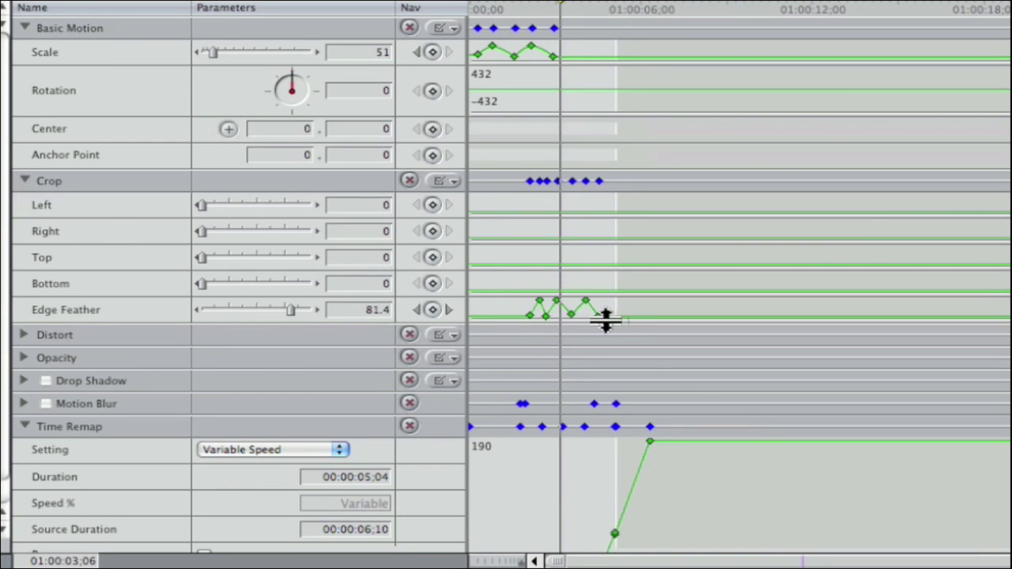
pyautogui.click(23, 404)
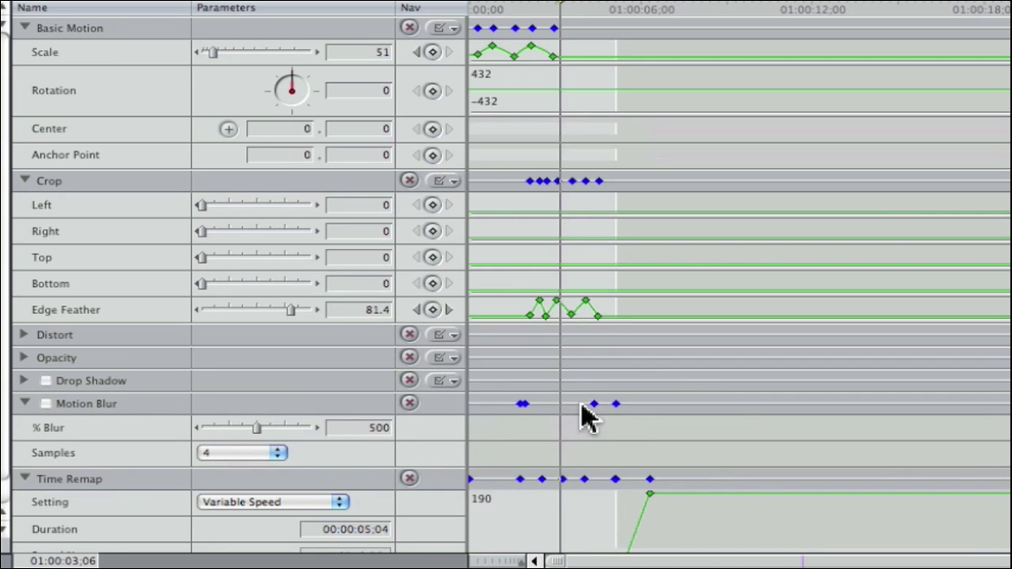
pyautogui.scroll(-5, 747, 484)
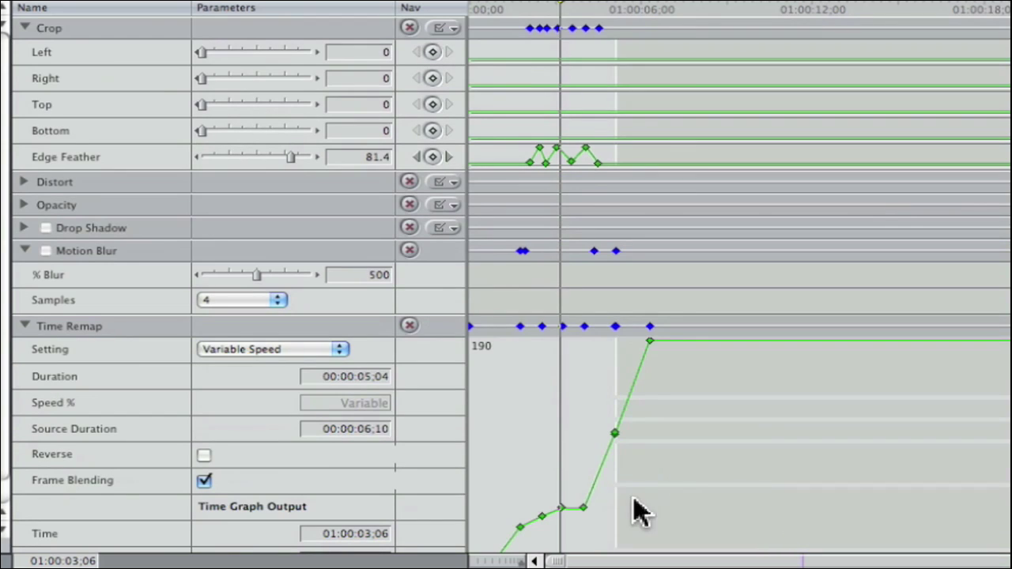